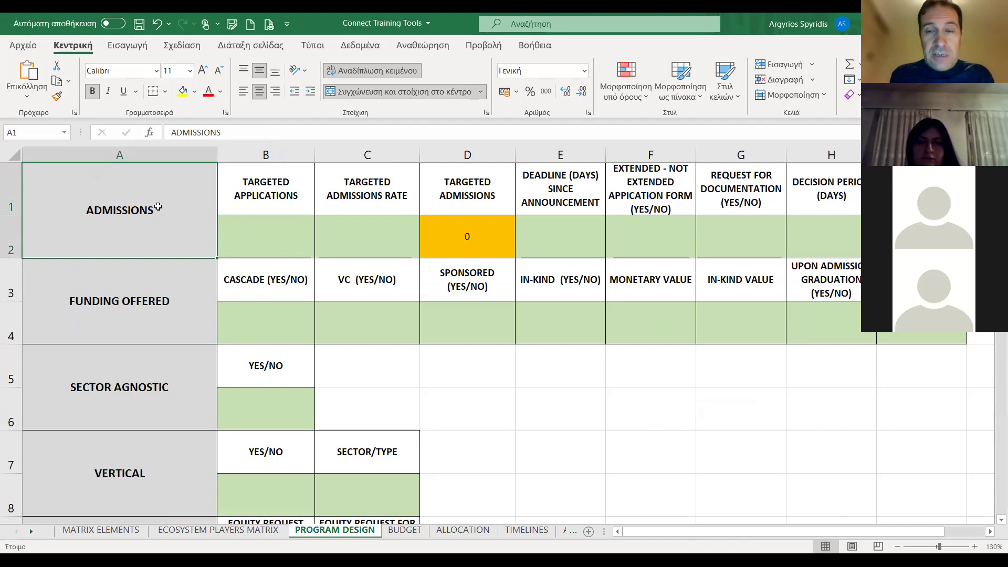
On the MATRIX ELEMENTS sheet, mark Admissions (Selection) with x for all six programs, from Acceleration Program A to Company F Bootcamp
click(109, 530)
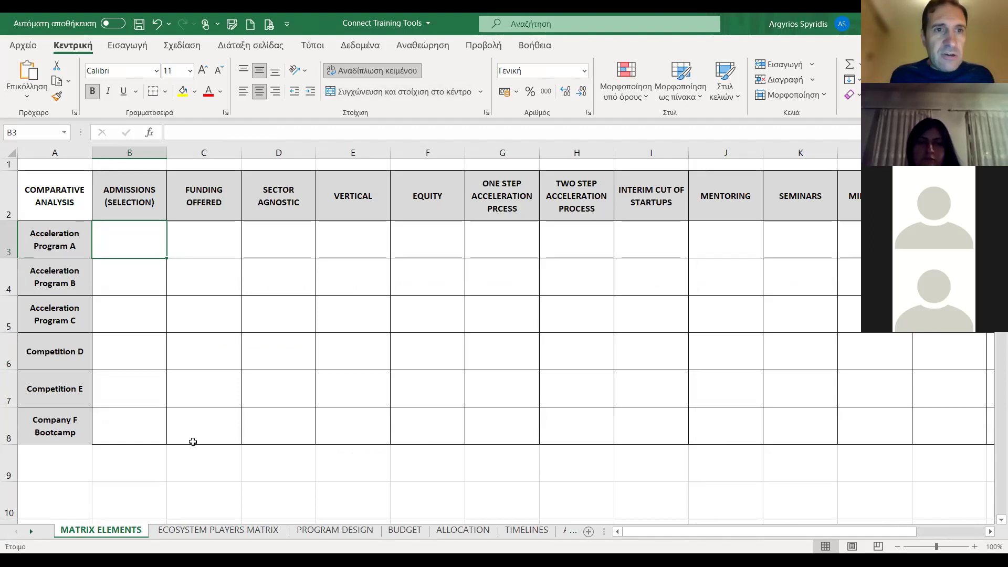
text(x)
key(Return)
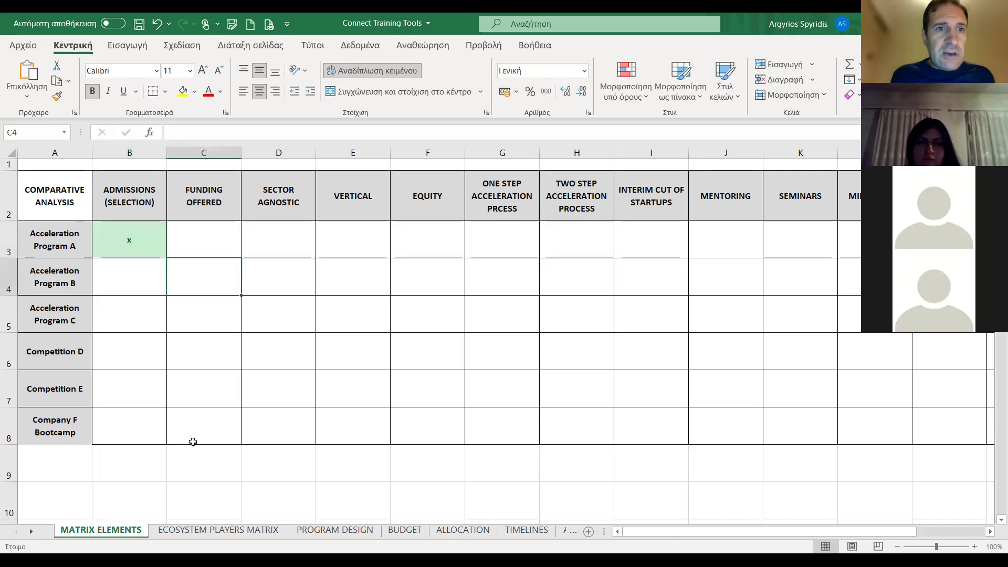
text(x)
key(Return)
text(x)
key(Return)
text(x)
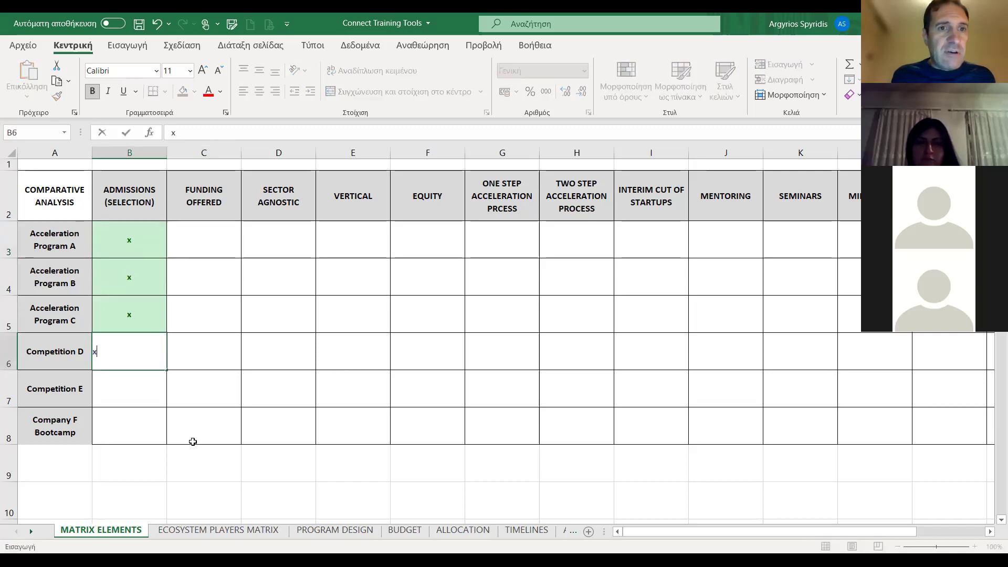
key(Return)
text(x)
key(Return)
text(x)
Mark Funding Offered with x for Acceleration Program A in the matrix
click(193, 442)
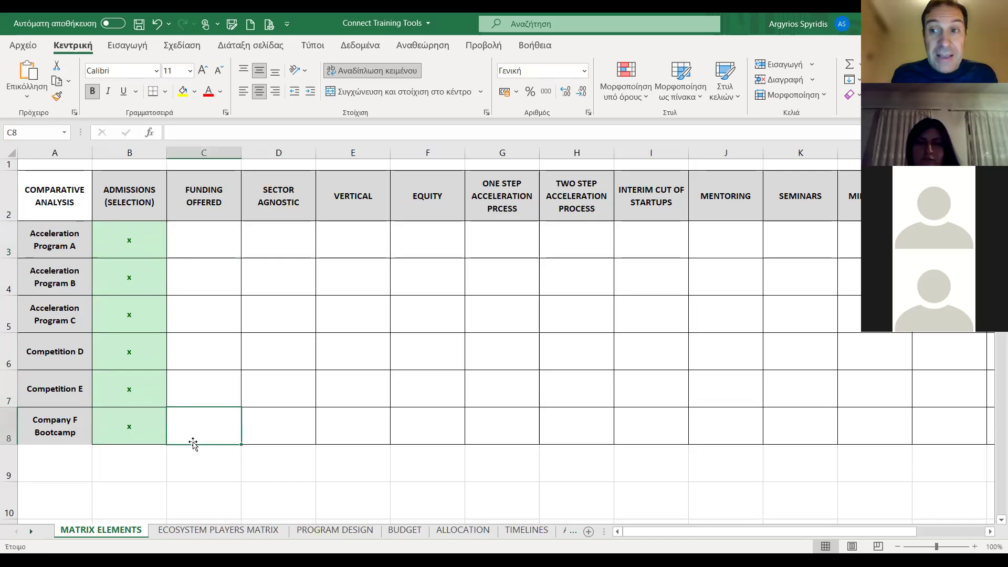
key(Up)
key(Up)
key(Up)
key(Up)
key(Up)
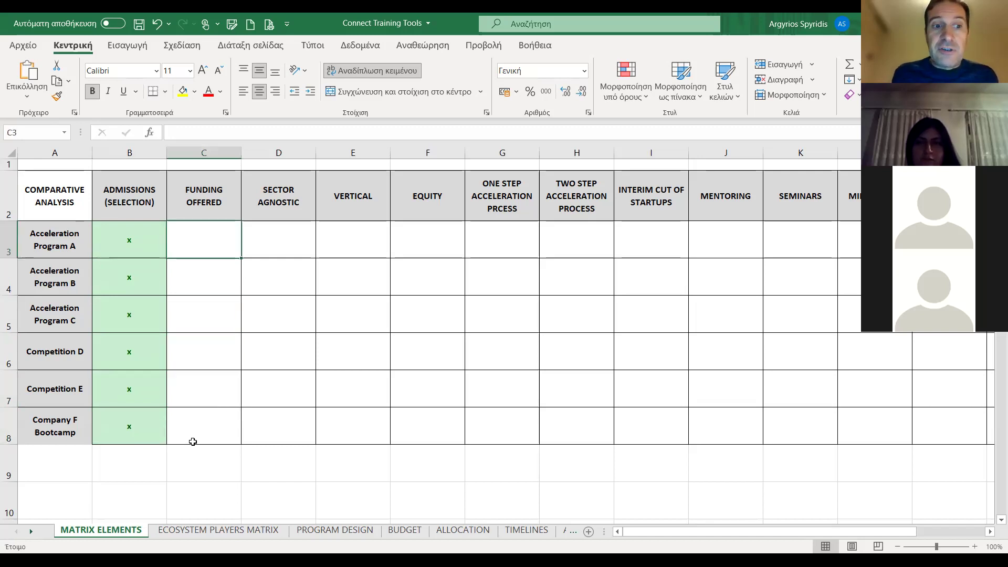
text(x)
key(Return)
Mark Sector Agnostic with x for Acceleration Programs B and C
key(Right)
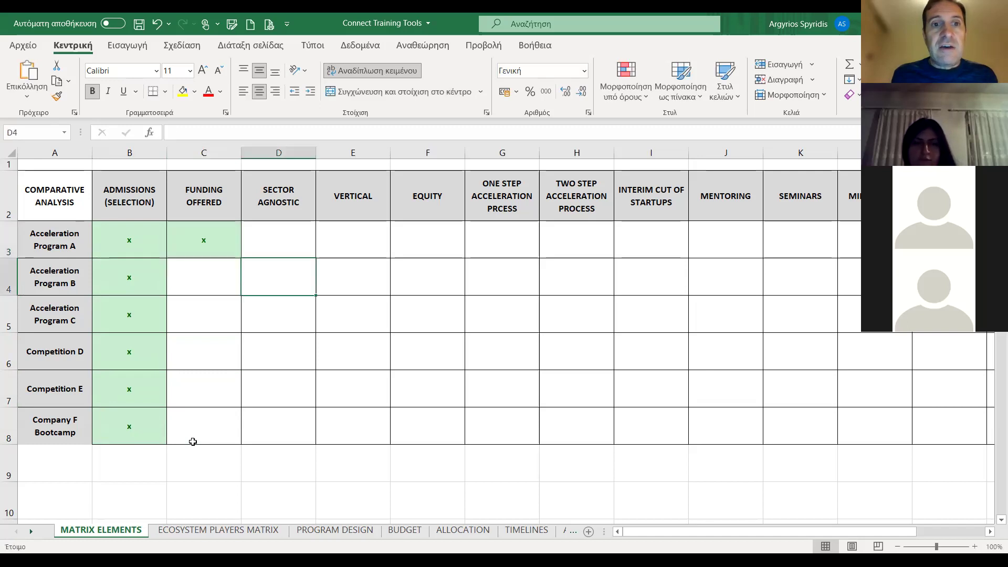
text(x)
key(Return)
text(x)
key(Return)
Mark Vertical, Equity and the one step acceleration process with x for Competition D
key(Right)
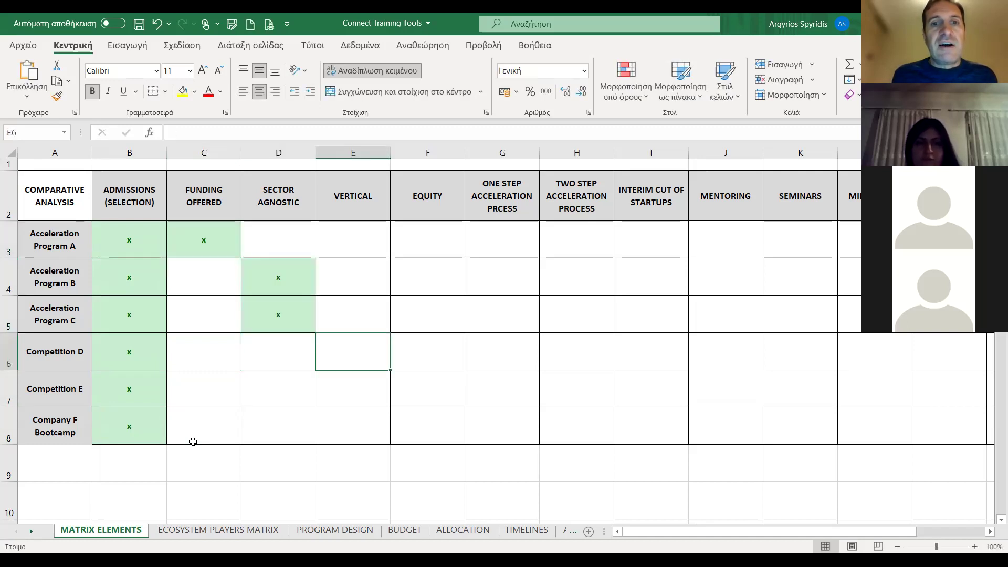
text(x)
key(Right)
text(x)
key(Right)
text(x)
Mark the one step and two step acceleration processes with x for Acceleration Program C
key(Up)
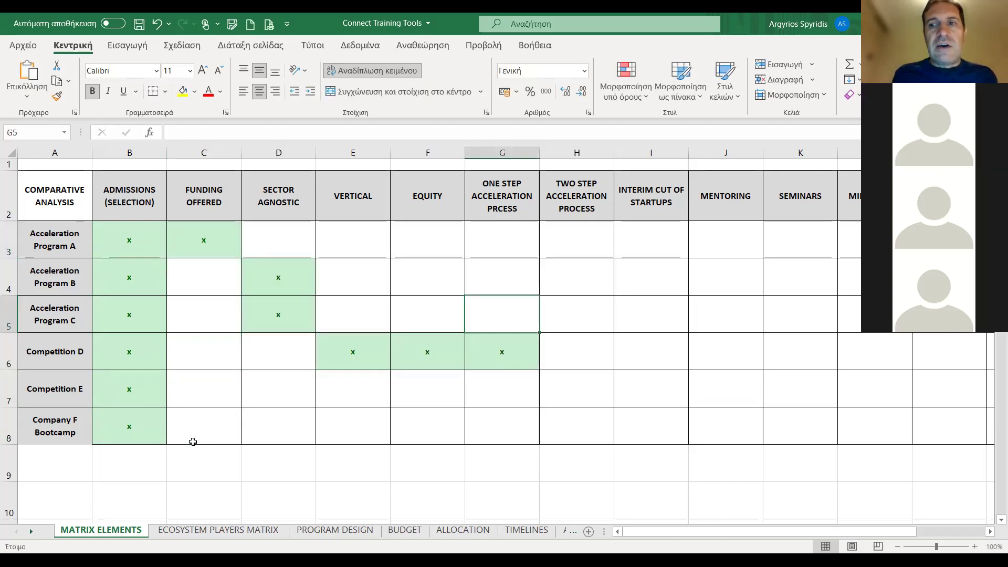
text(x)
key(Right)
text(x)
Mark the two step acceleration process and Interim Cut of Startups with x for Acceleration Program B
key(Up)
text(x)
key(Right)
text(x)
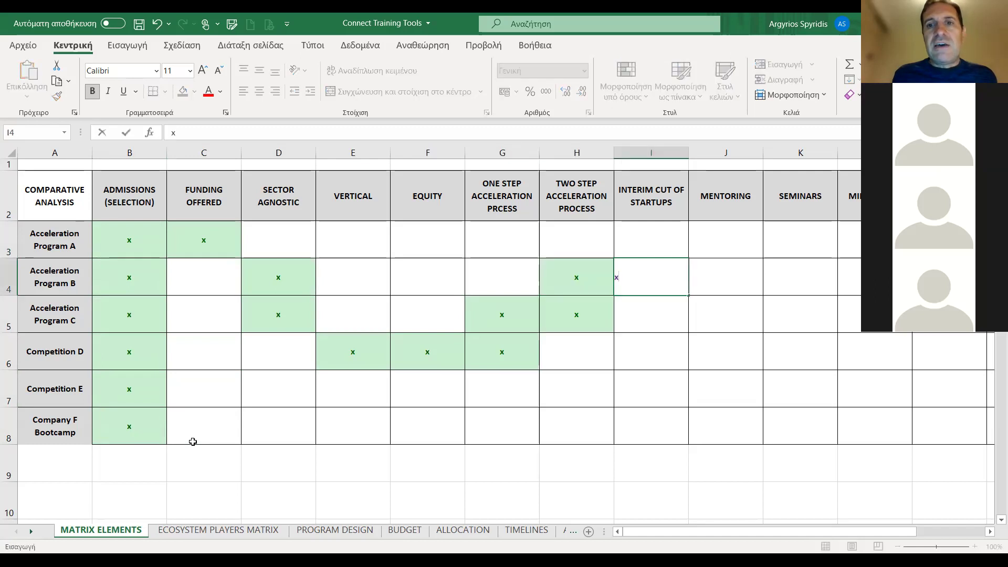
key(Right)
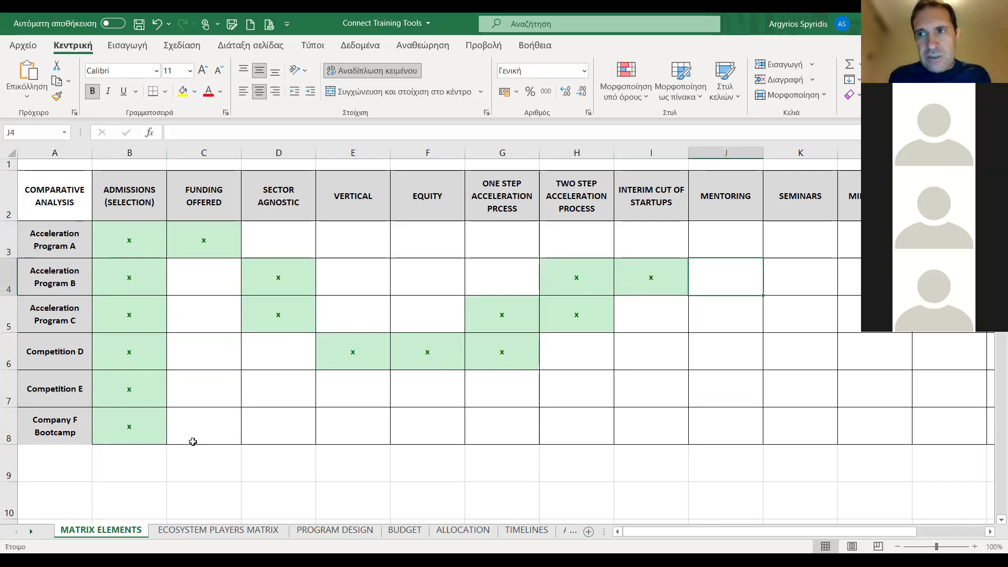
On the ECOSYSTEM PLAYERS MATRIX sheet, score Admissions (Selection) 3, 2, 1, 1 and 0 for Acceleration Program A through Competition E
click(180, 533)
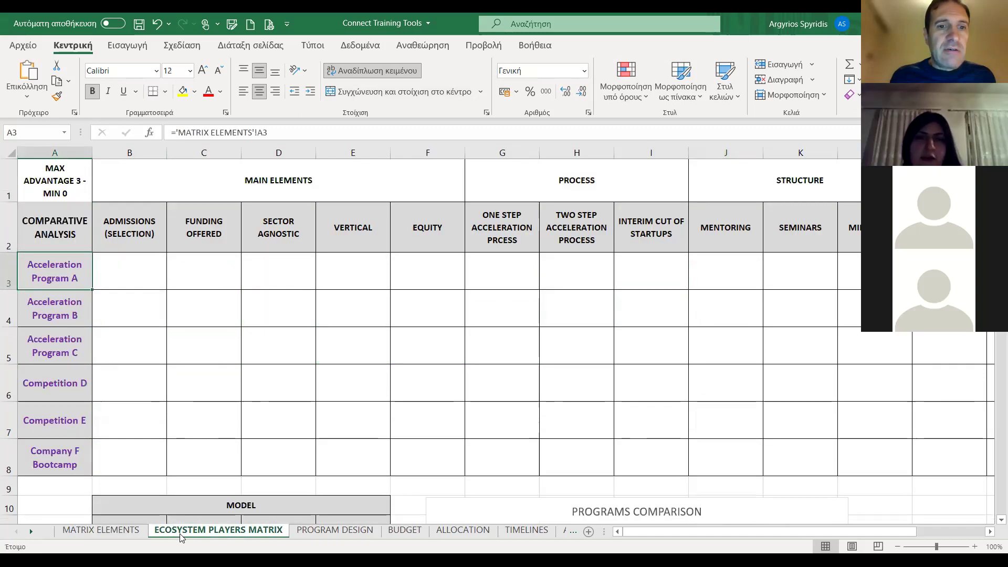
click(146, 296)
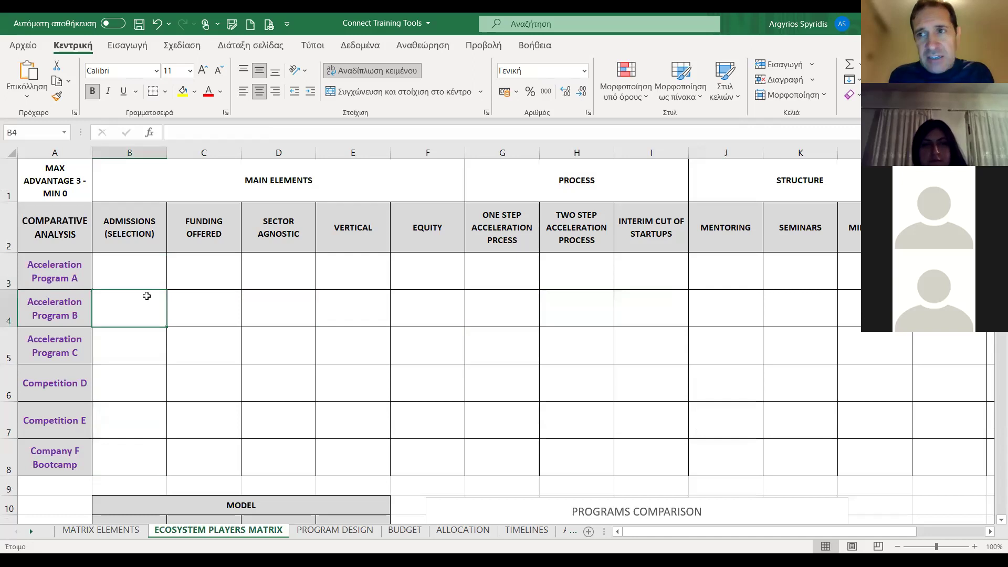
key(Up)
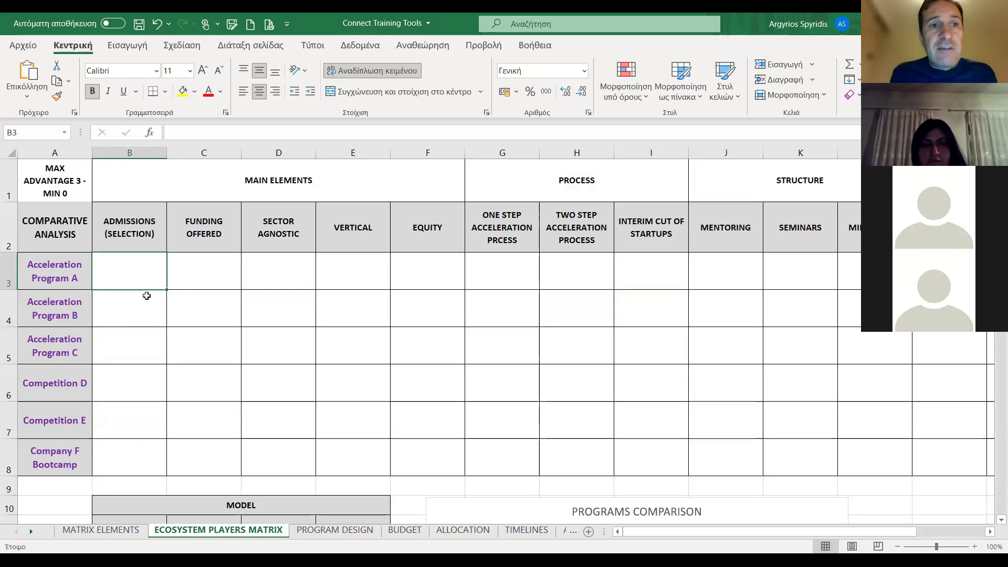
text(3)
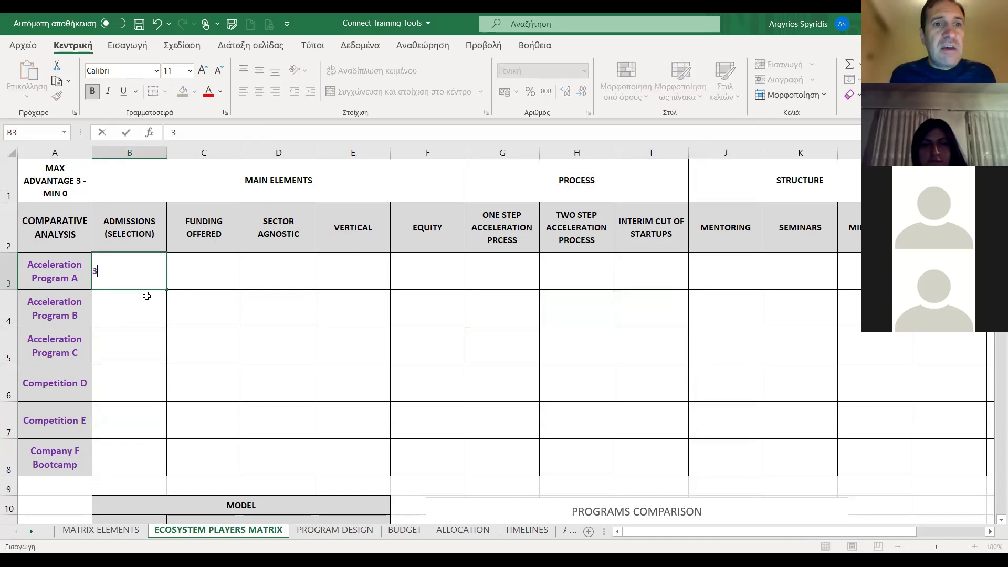
key(Return)
text(2)
key(Tab)
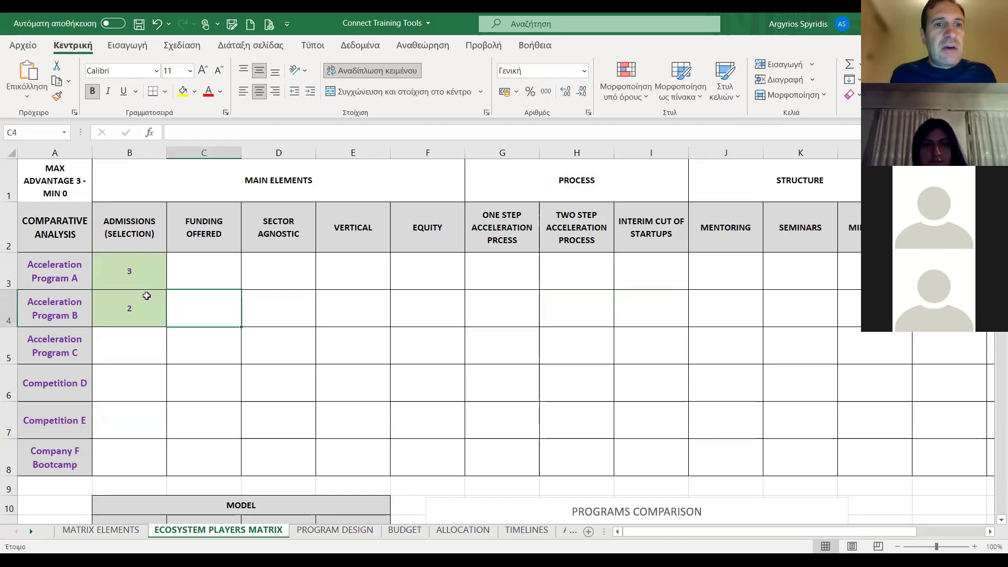
key(Return)
text(1)
key(Return)
text(1)
key(Return)
text(0)
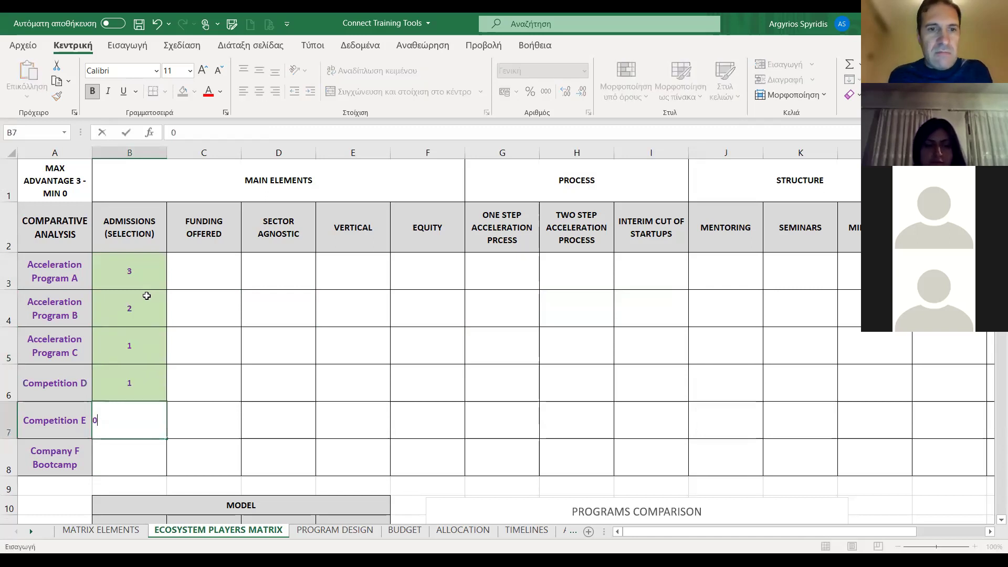
key(Tab)
key(Up)
key(Up)
key(Up)
key(Up)
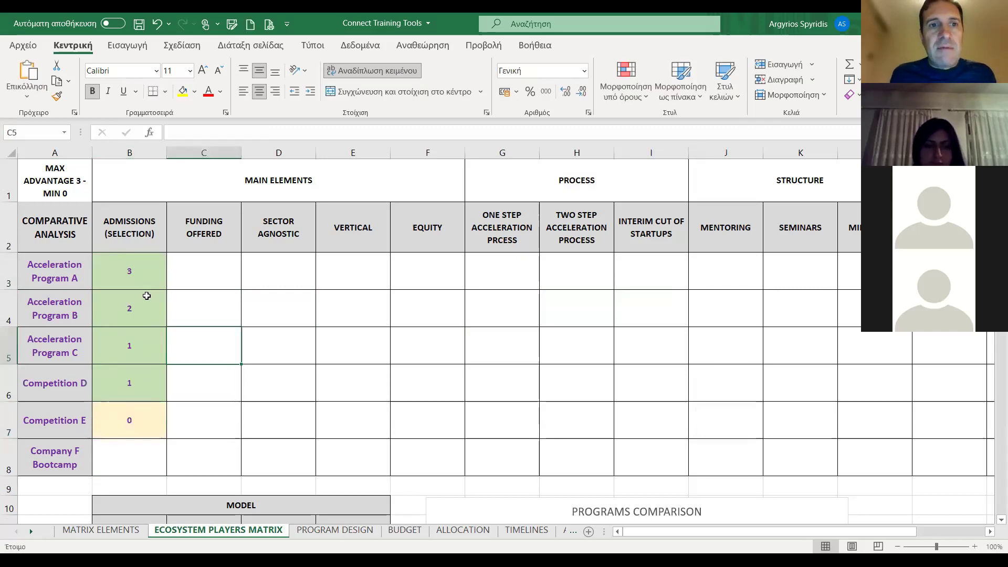
key(Right)
key(Right)
key(Right)
key(Right)
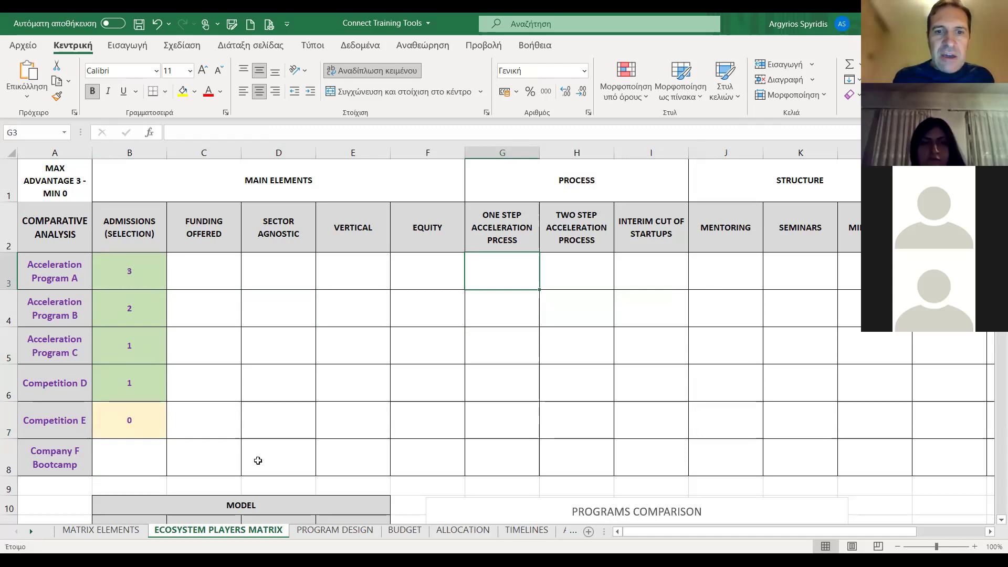
On the PROGRAM DESIGN sheet, set the Targeted Applications to 80 and the Targeted Admissions Rate to 15%
click(316, 534)
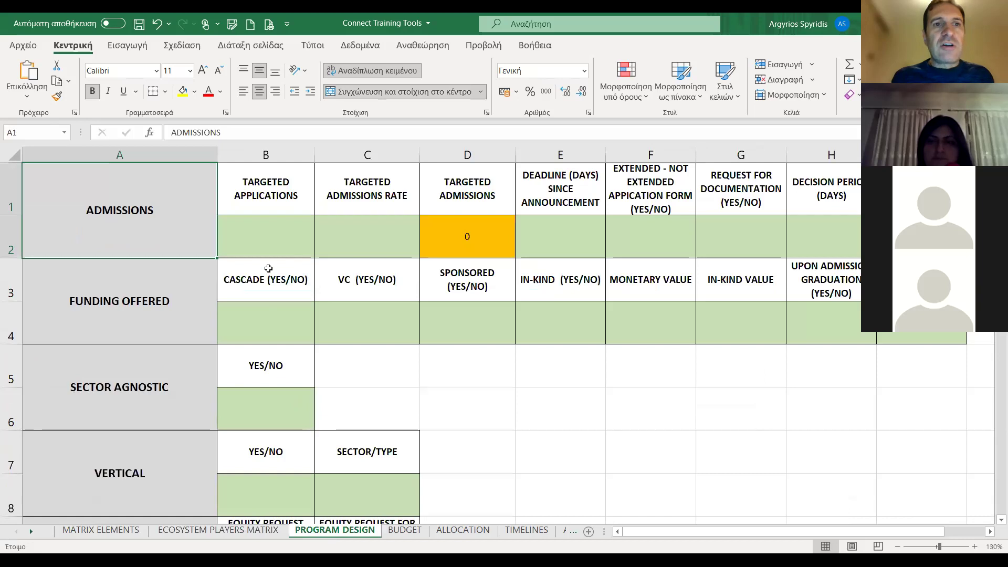
click(268, 254)
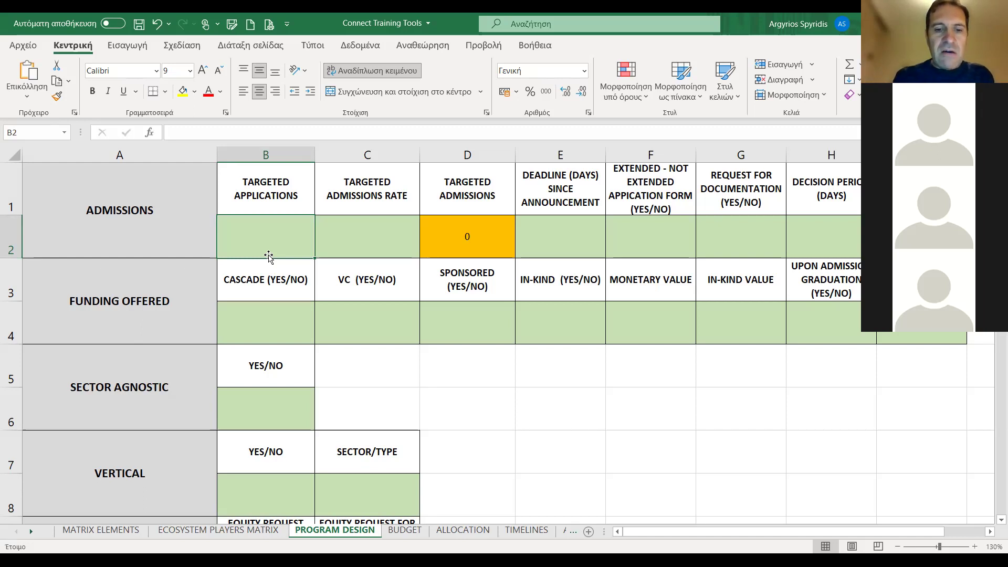
text(80)
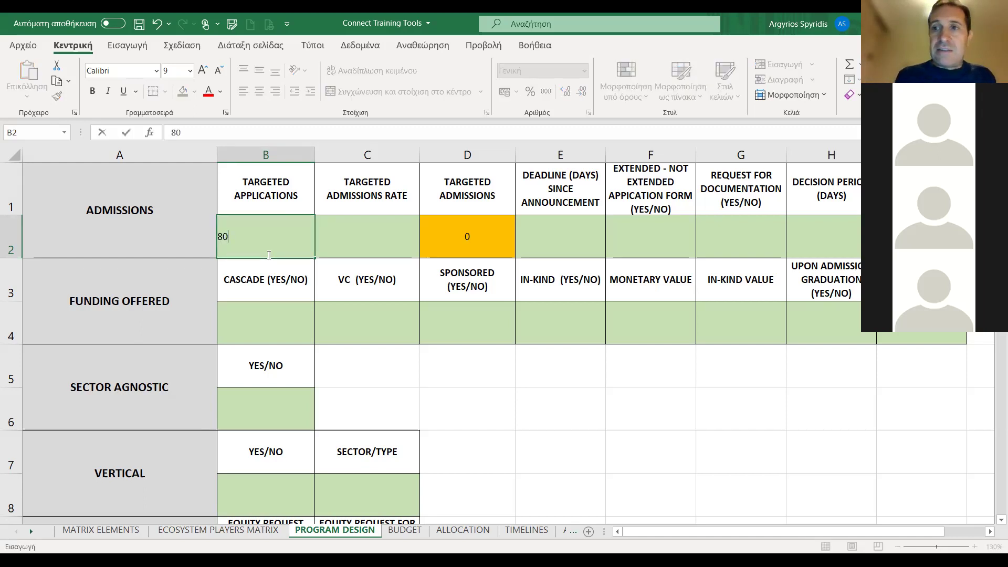
key(Return)
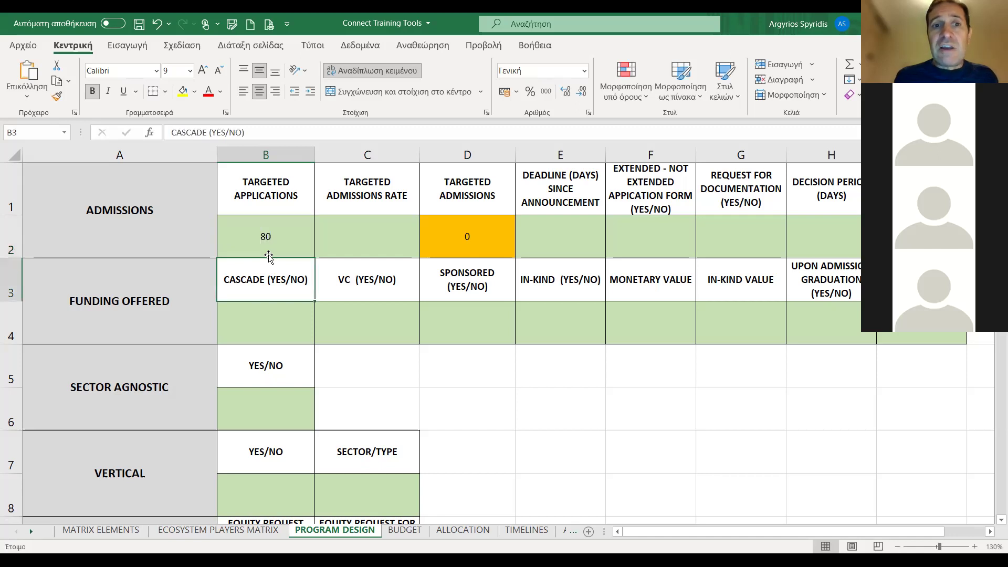
key(Up)
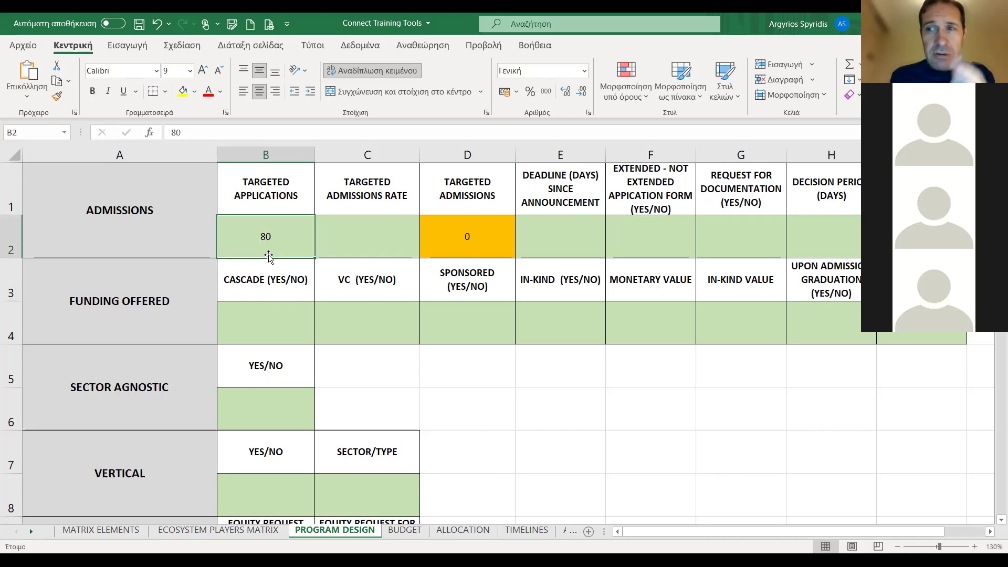
key(Tab)
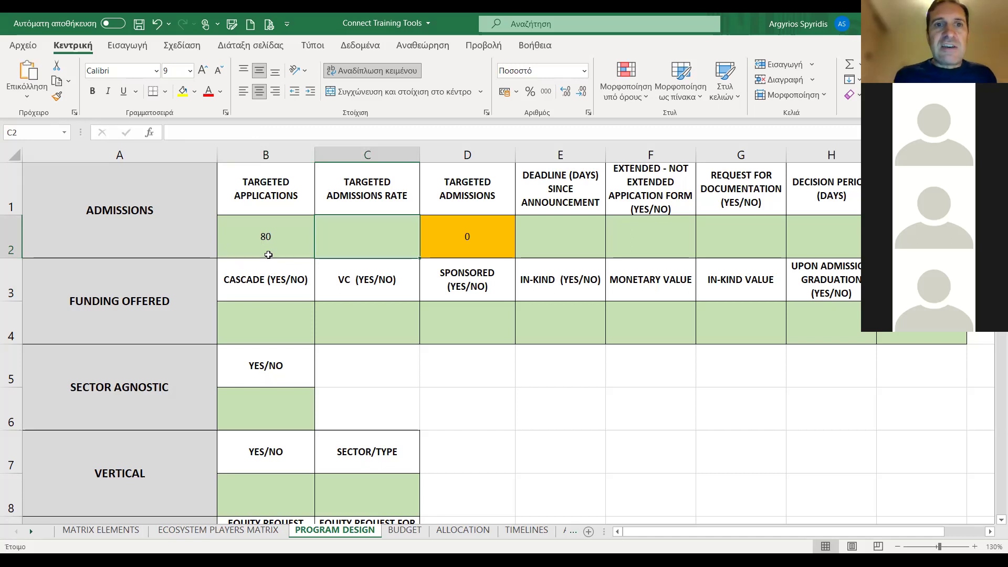
click(269, 254)
key(Tab)
text(15%)
key(Return)
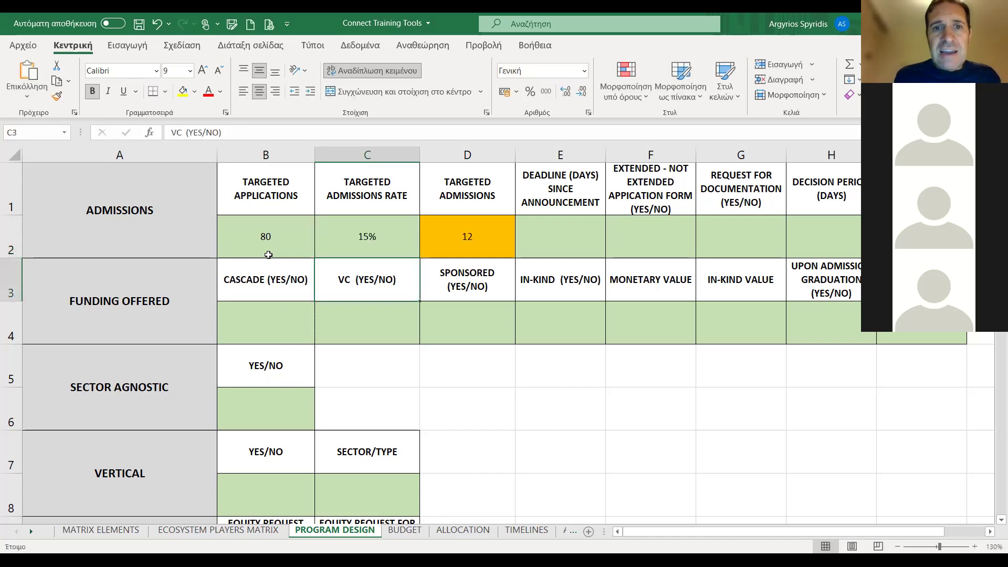
key(Up)
key(Right)
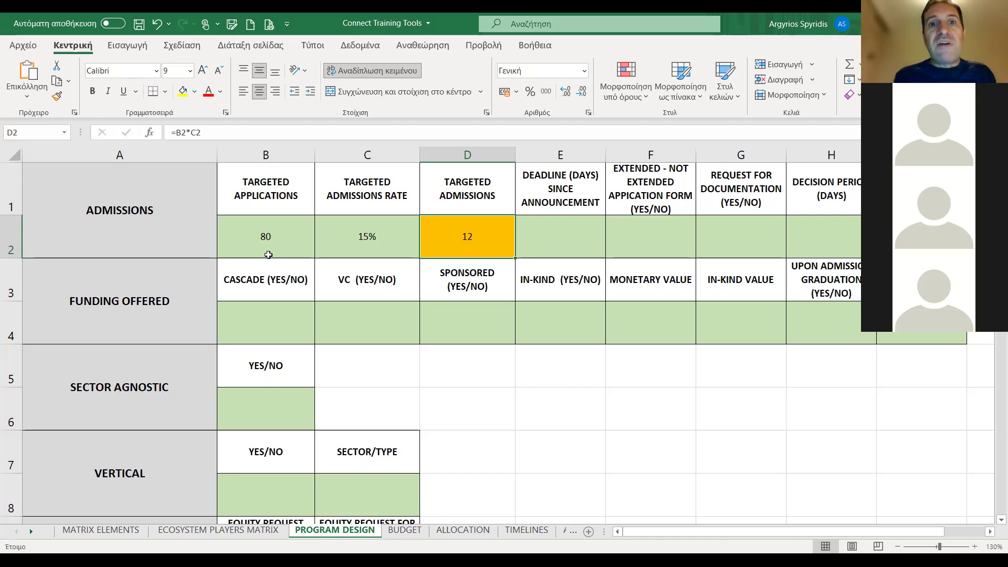
Set the Targeted Applications to 120 and check the calculated Targeted Admissions
key(Left)
key(Left)
text(120)
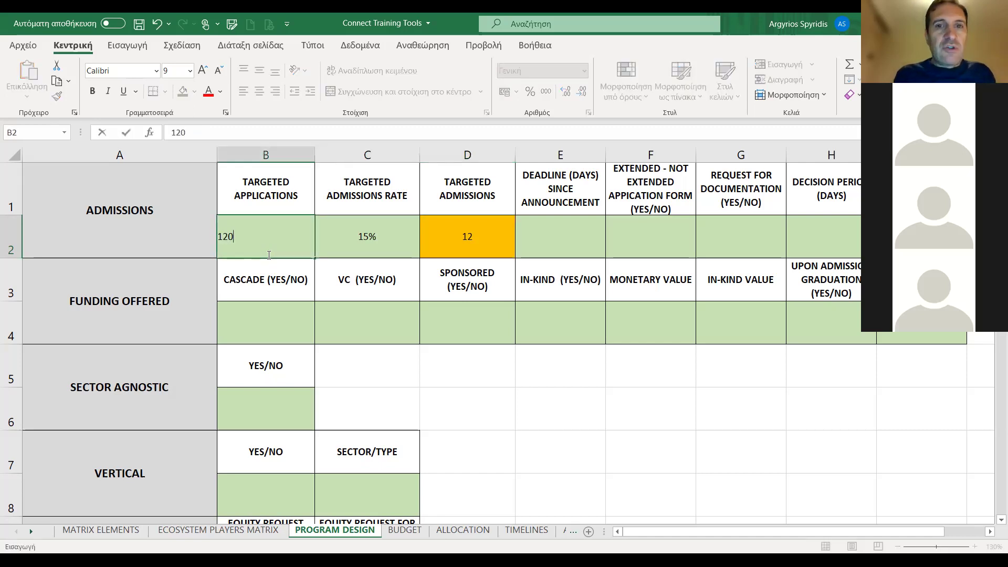
key(Return)
key(Up)
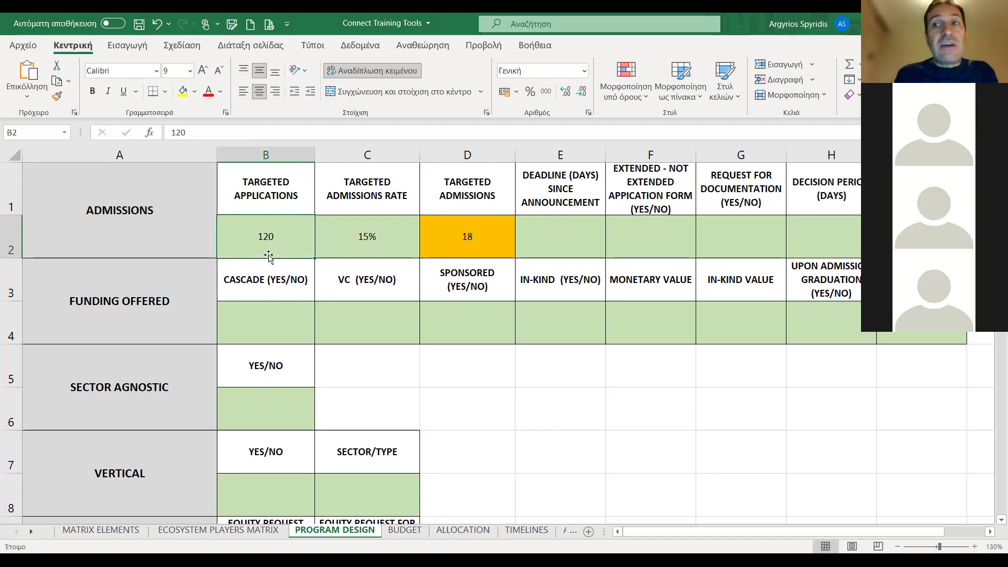
key(Right)
key(Right)
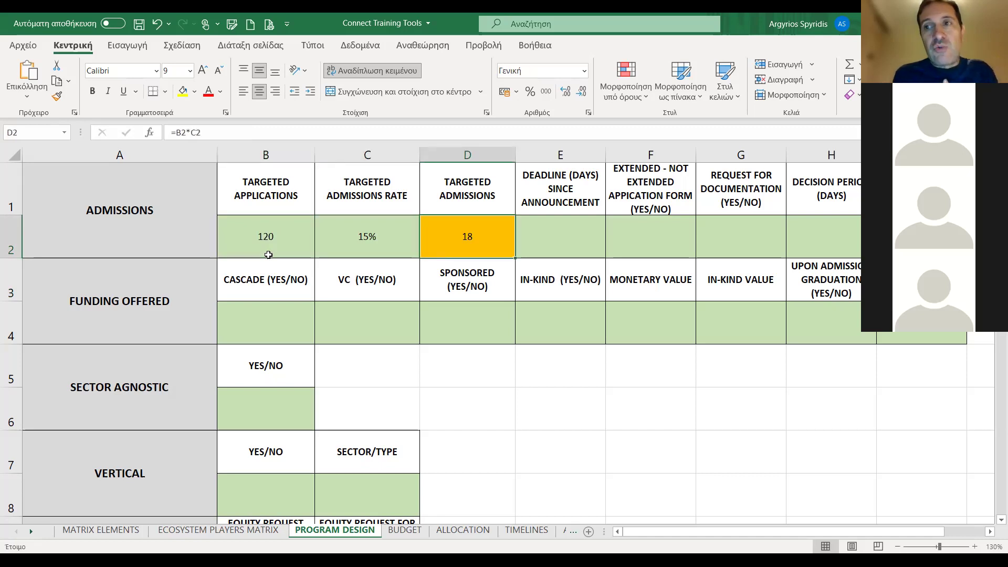
key(Left)
key(Left)
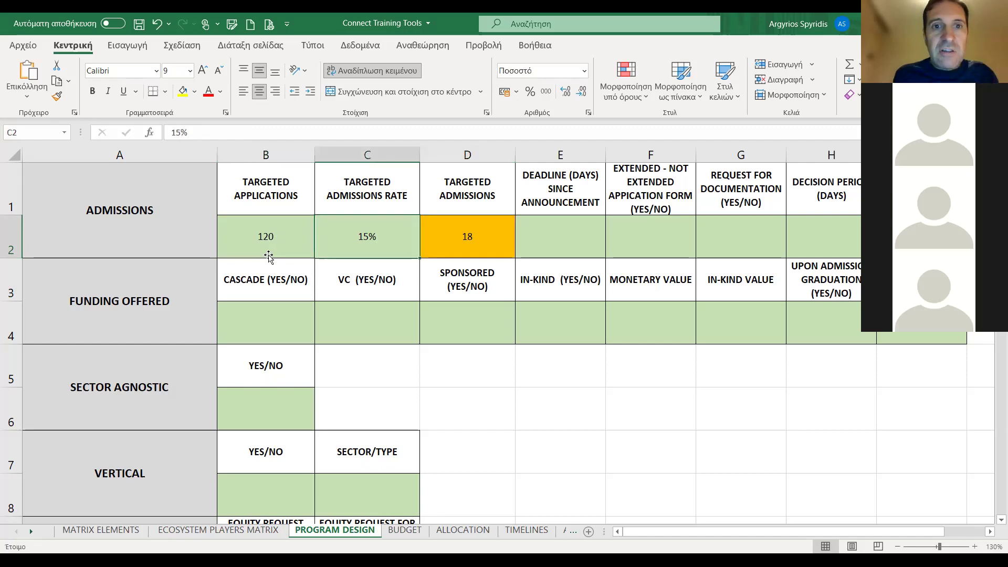
key(Right)
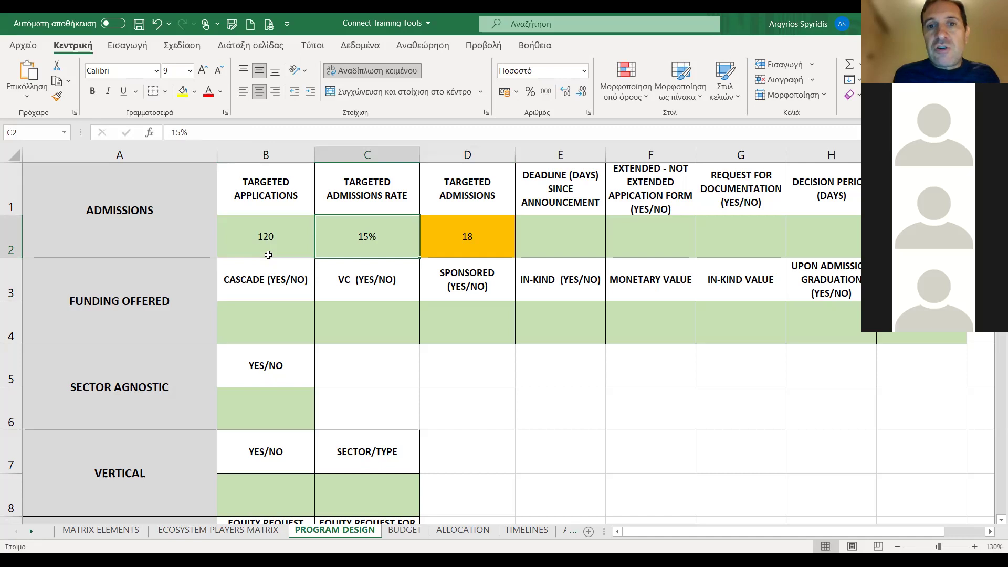
Set the Targeted Applications to 100 in the Admissions section
key(Left)
text(100)
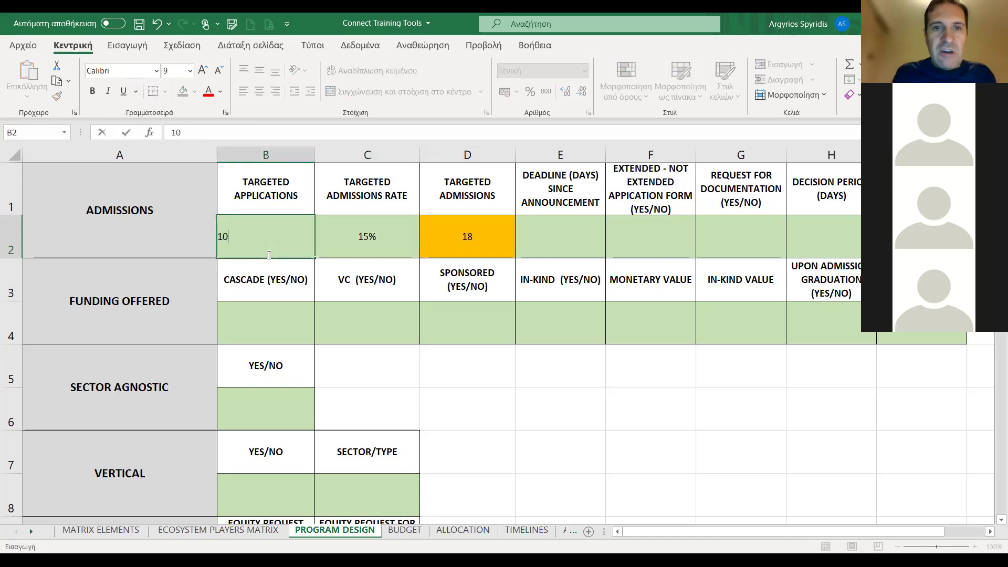
key(Return)
key(Up)
key(Right)
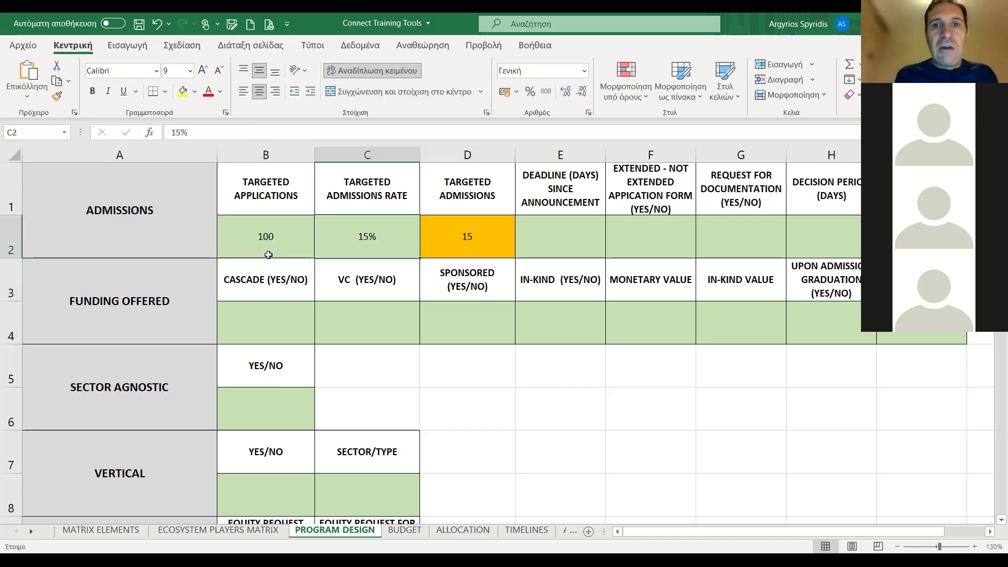
key(Right)
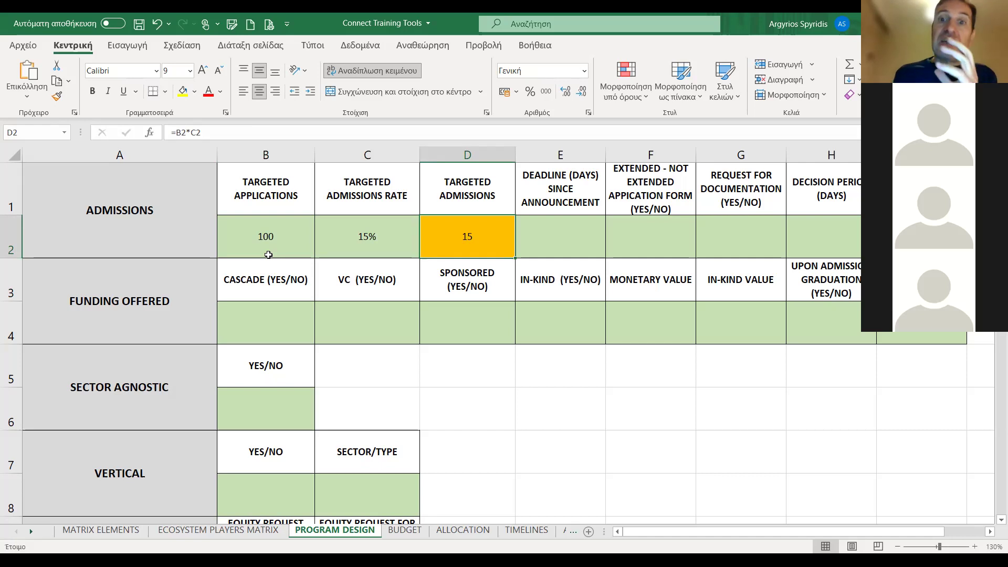
key(Right)
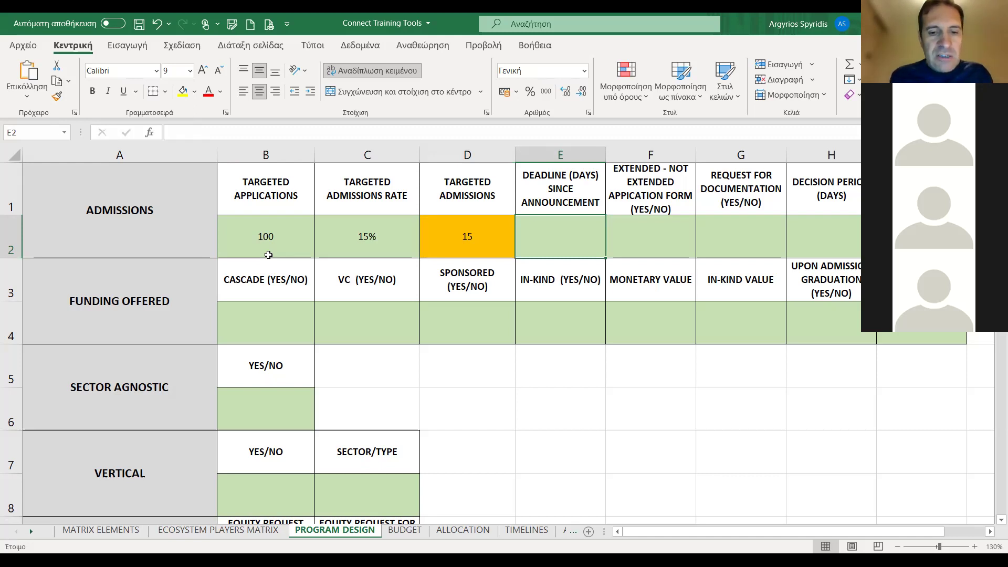
Set the Deadline (Days) Since Announcement to 45 in the Admissions section
text(45)
key(Return)
key(Up)
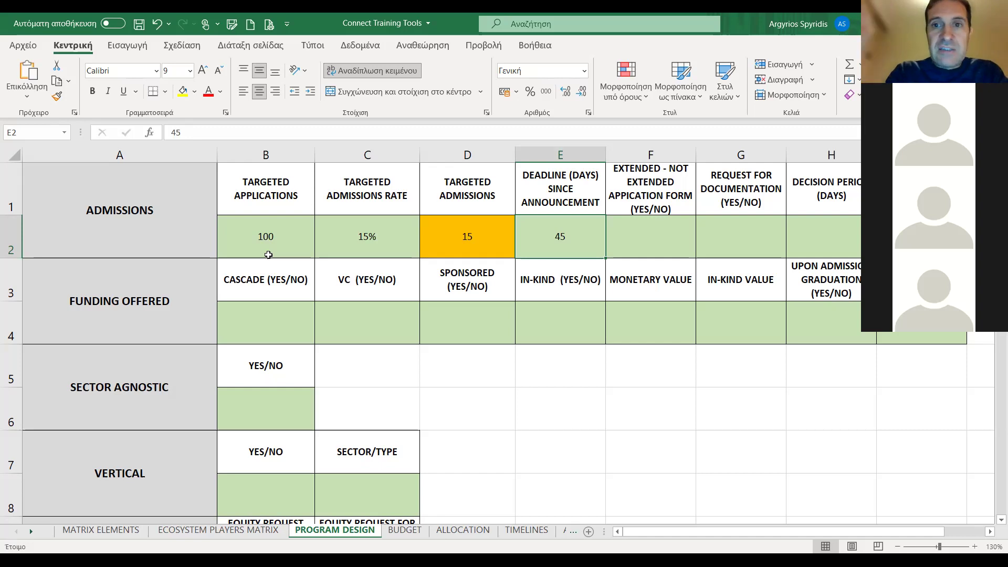
Enter YES for both the Extended - Not Extended Application Form and the Request for Documentation in the Admissions section
key(Right)
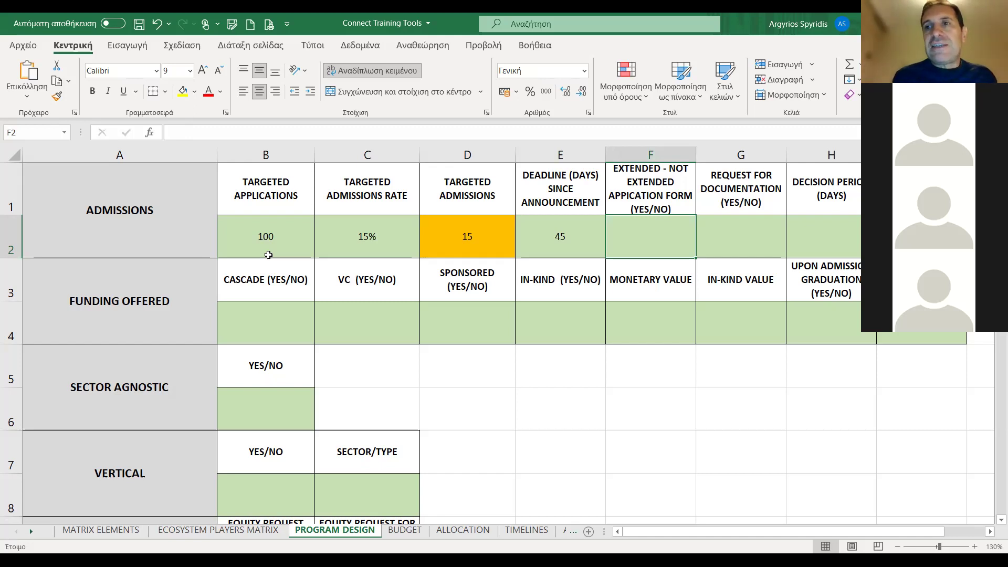
text(ye)
key(BackSpace)
key(BackSpace)
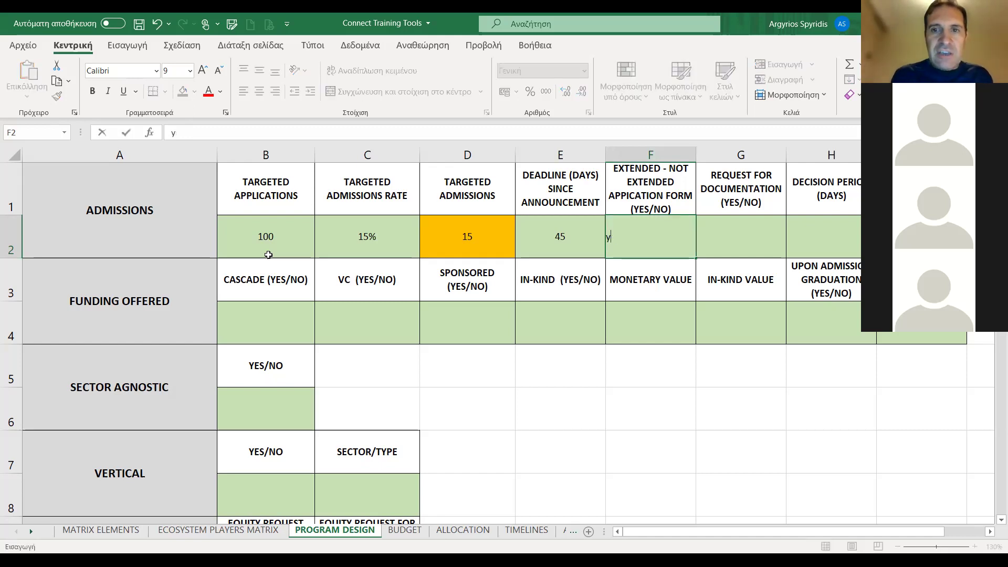
text(YES)
key(Return)
key(Up)
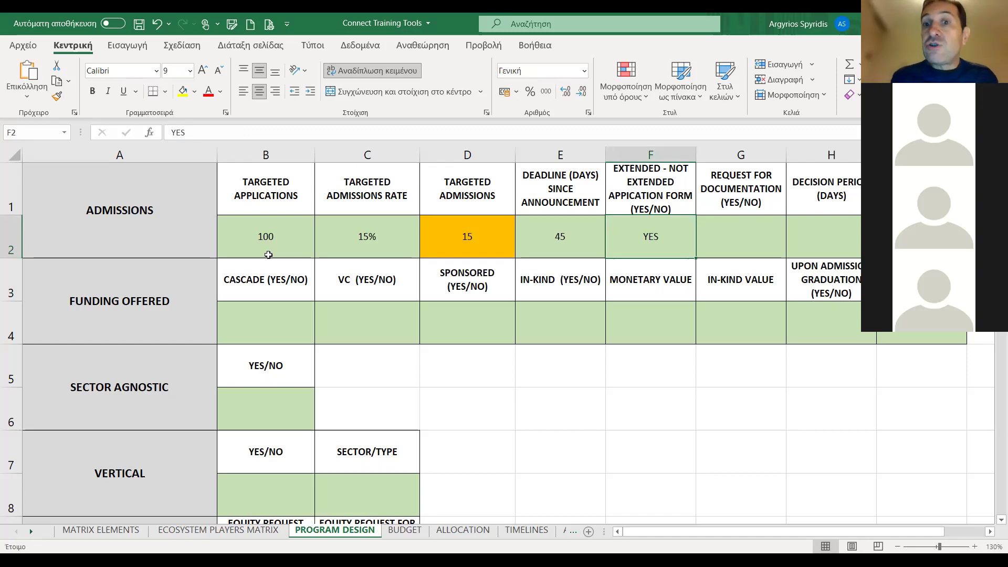
key(Right)
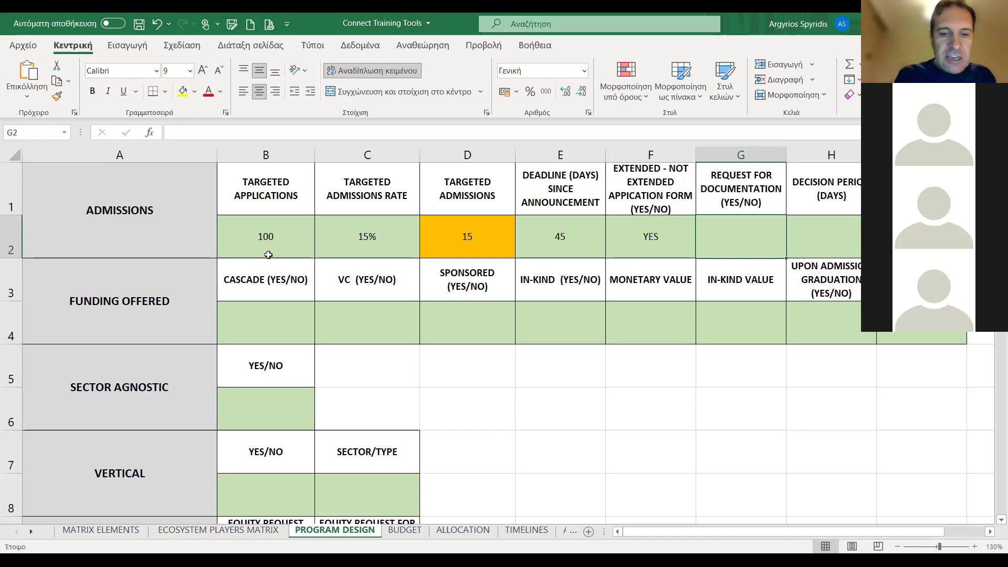
text(YES)
key(Return)
key(Up)
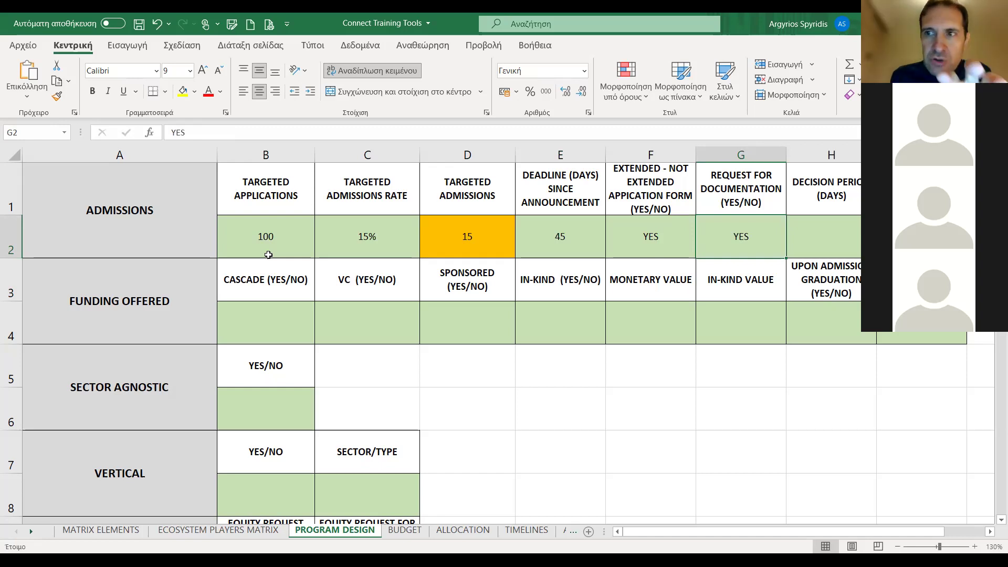
Set the Decision Period (Days) to 7 in the Admissions section
key(Right)
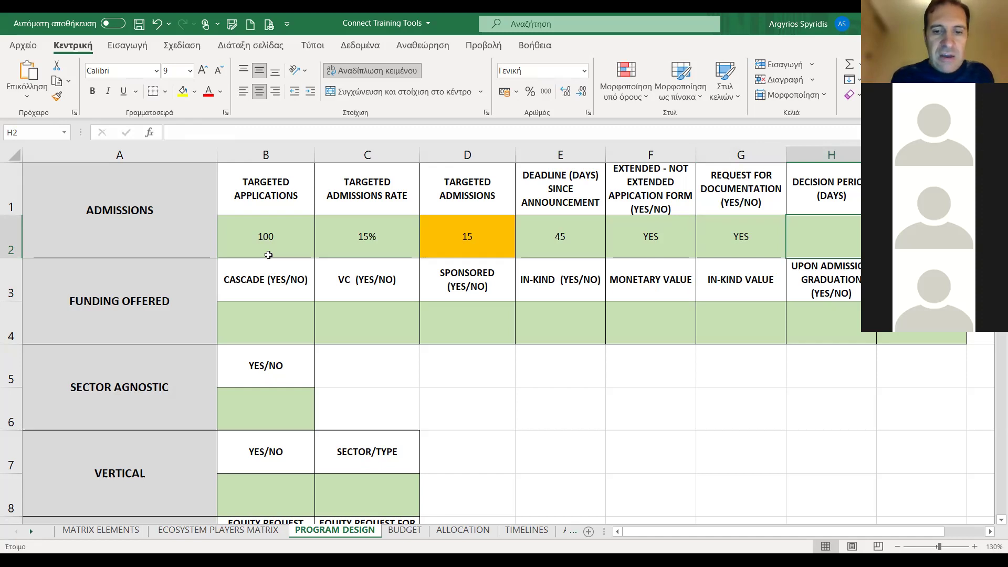
text(7)
key(Return)
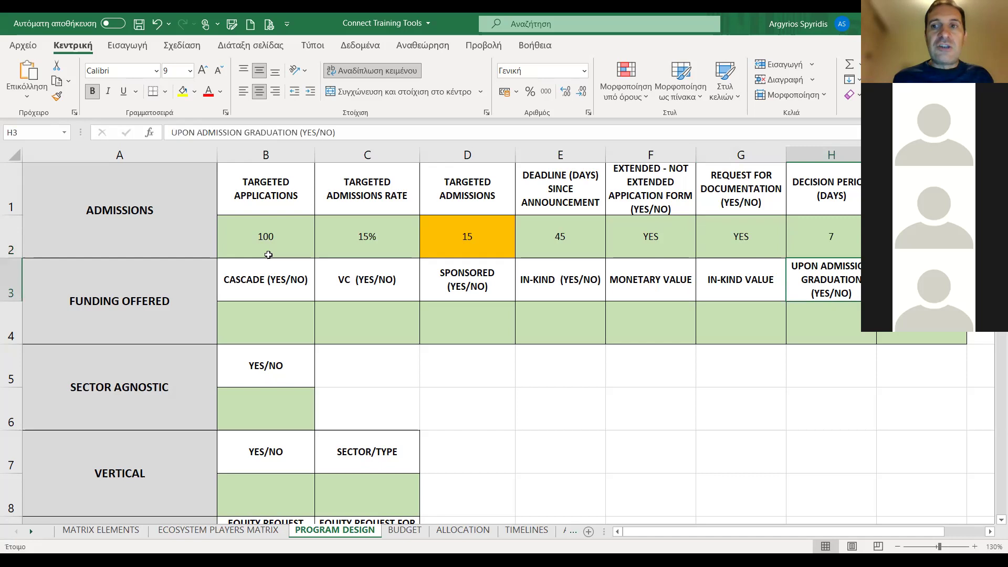
Enter NO for Cascade in the Funding Offered section
key(Down)
key(Left)
key(Left)
key(Left)
key(Left)
key(Left)
key(Left)
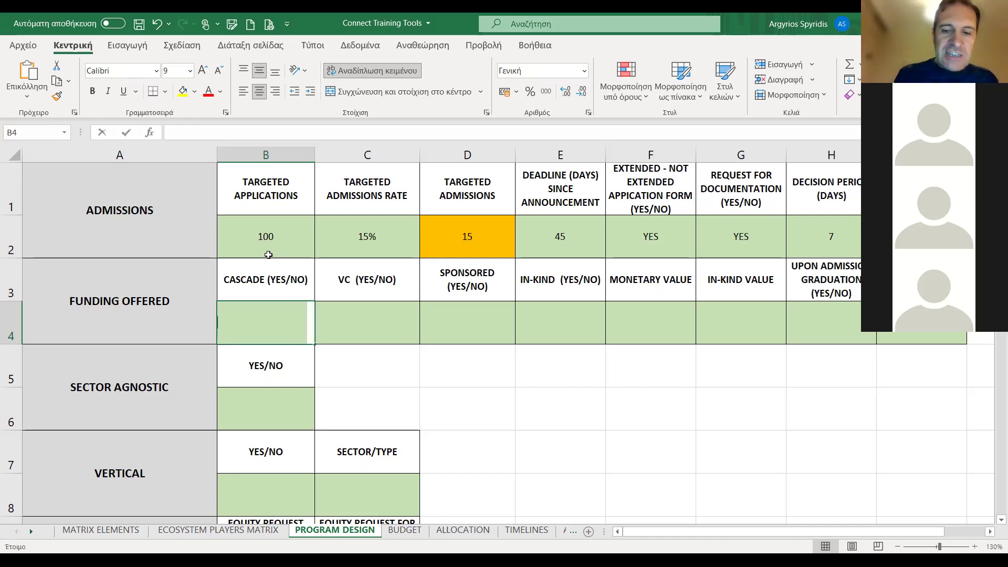
text(NO)
key(Tab)
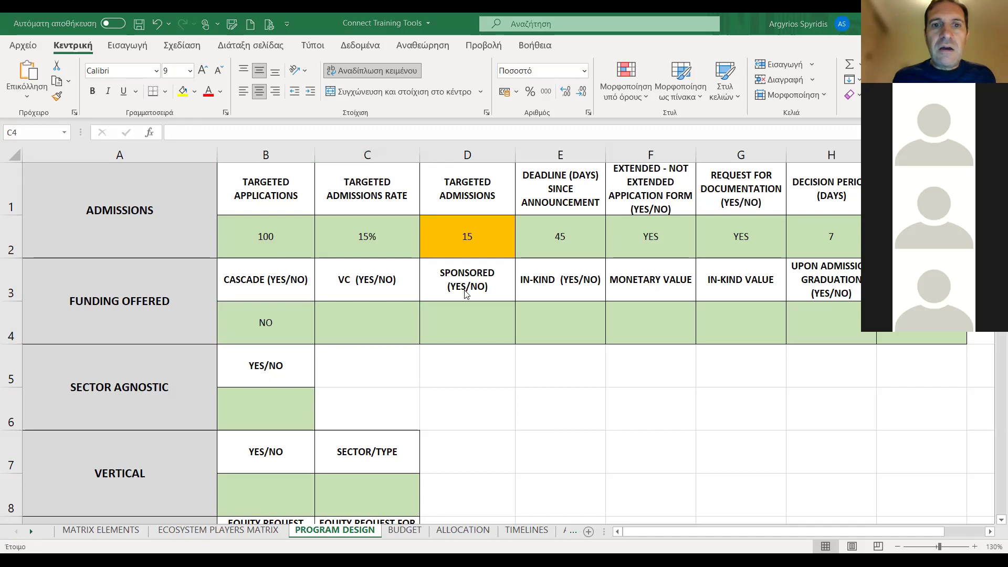
Enter NO for both VC and Sponsored funding in the Funding Offered section
click(393, 313)
text(NO)
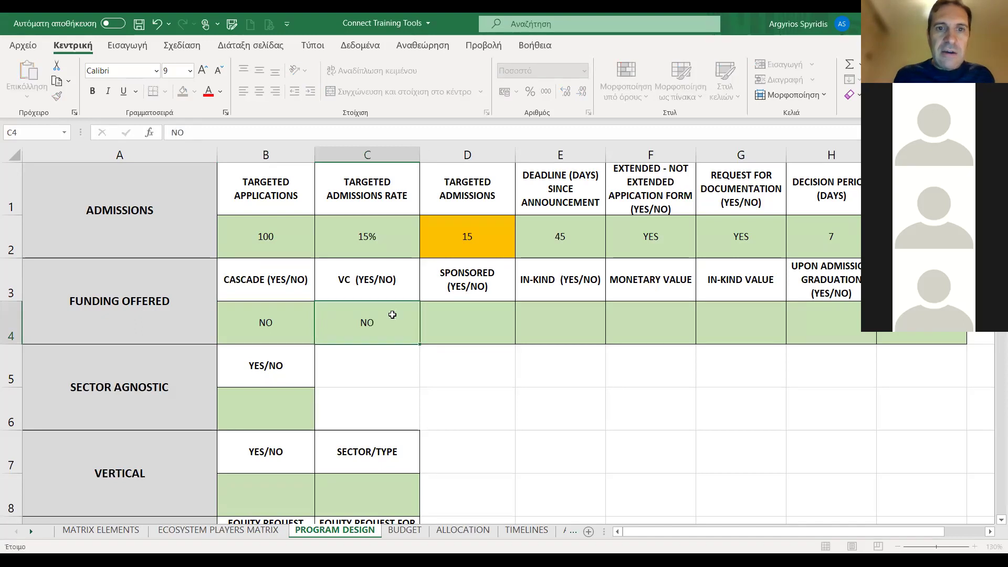
key(Tab)
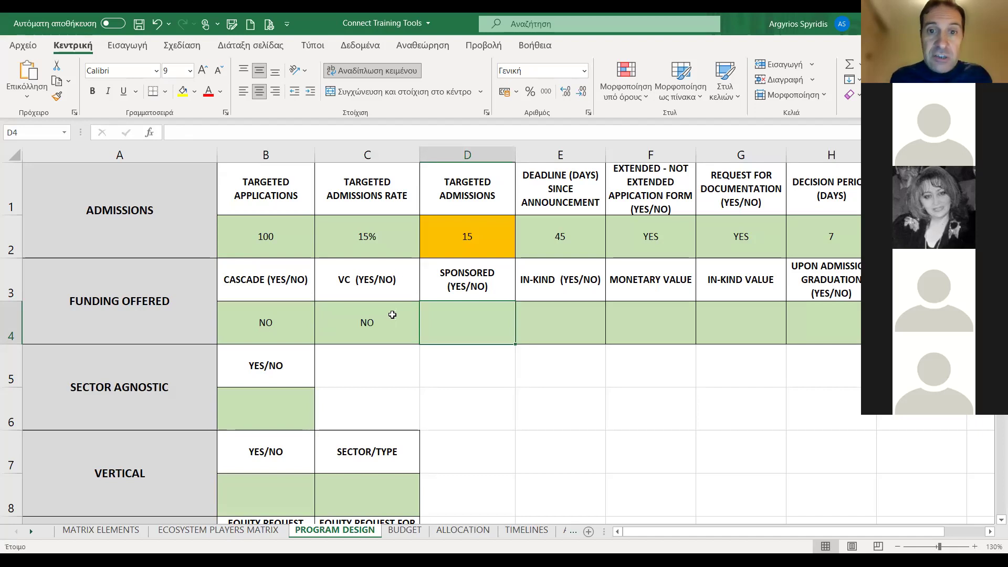
text(NO)
key(Return)
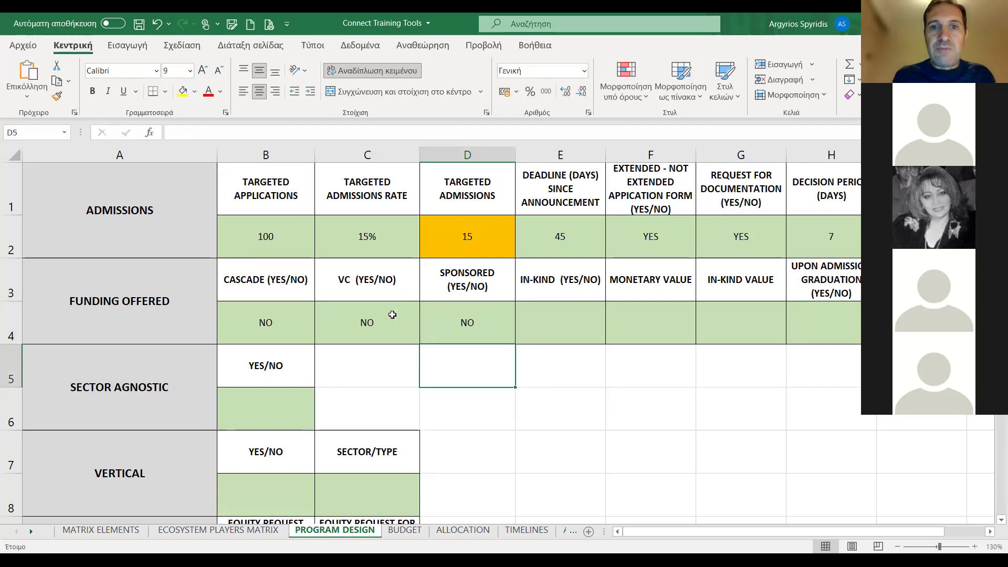
Enter YES for In-Kind funding in the Funding Offered section
key(Up)
key(Right)
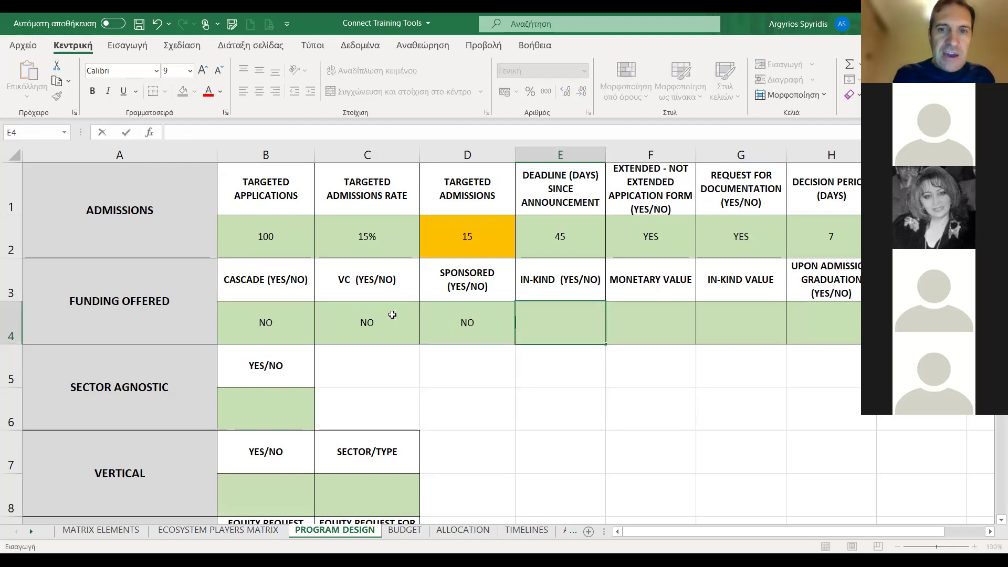
text(YES)
key(ctrl+Return)
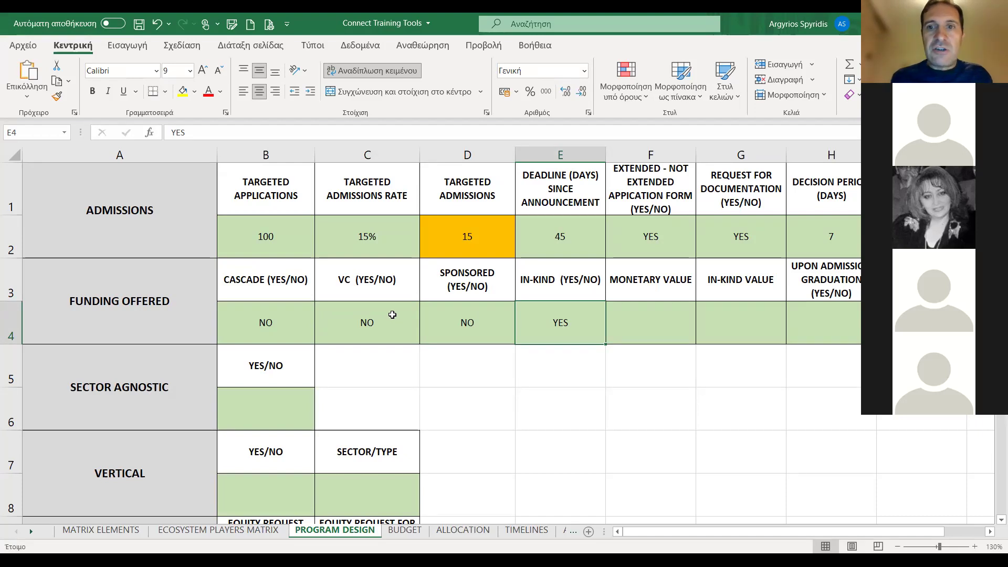
key(Right)
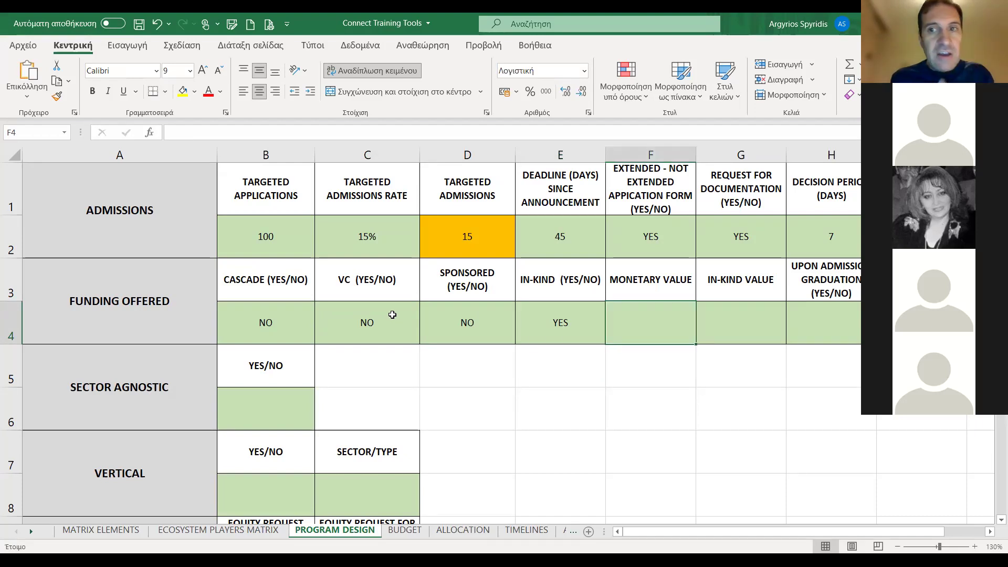
key(Left)
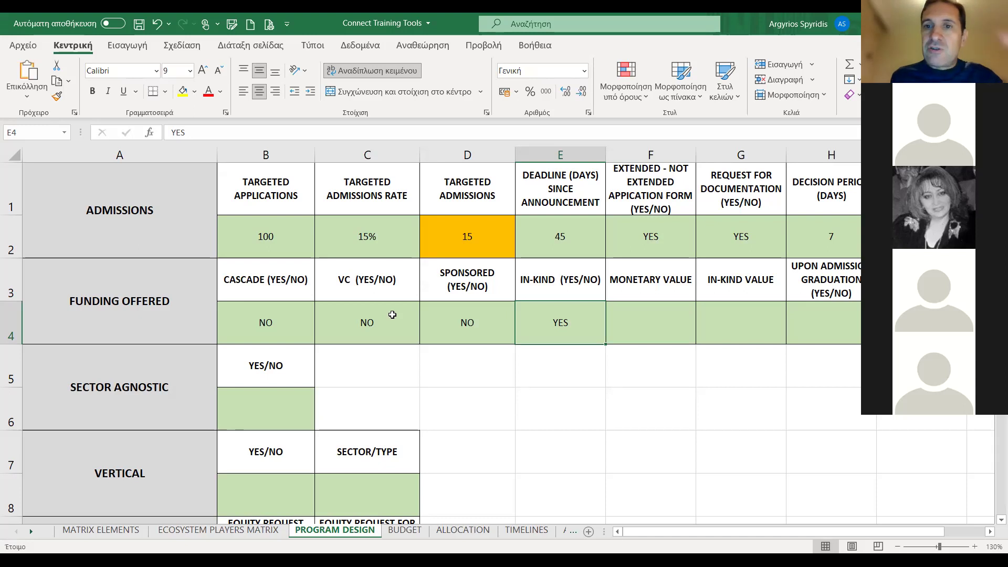
key(Right)
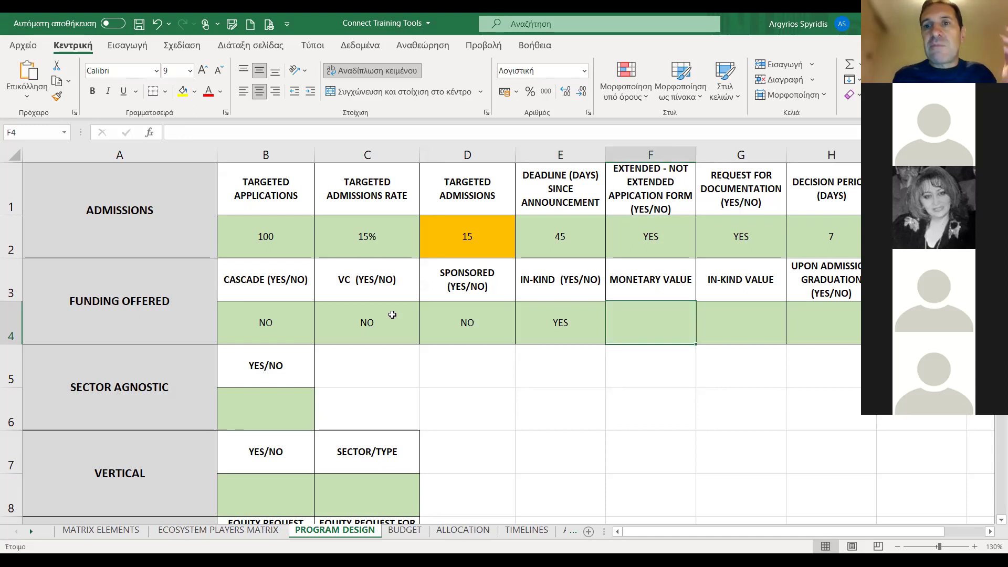
text(30000)
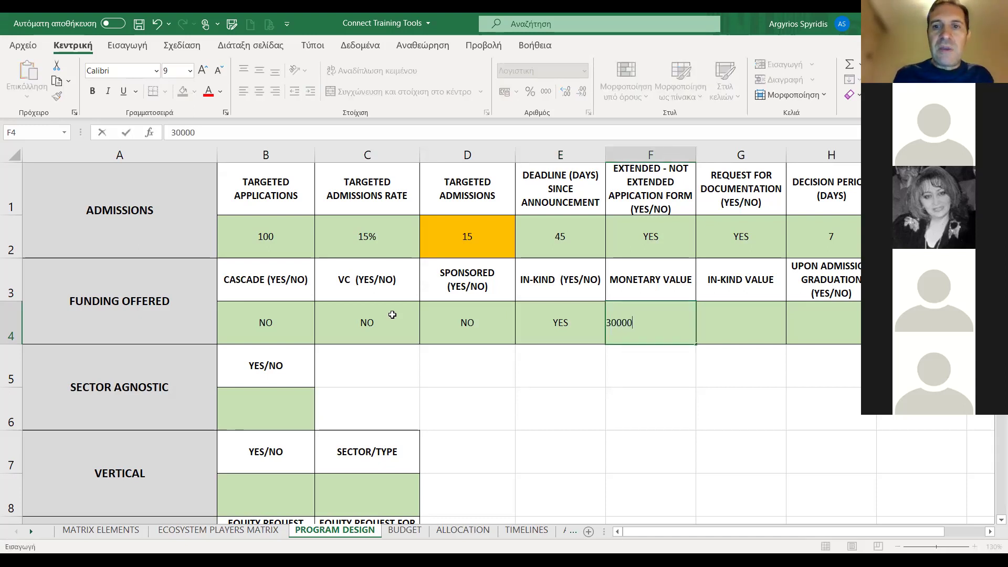
key(Return)
key(Up)
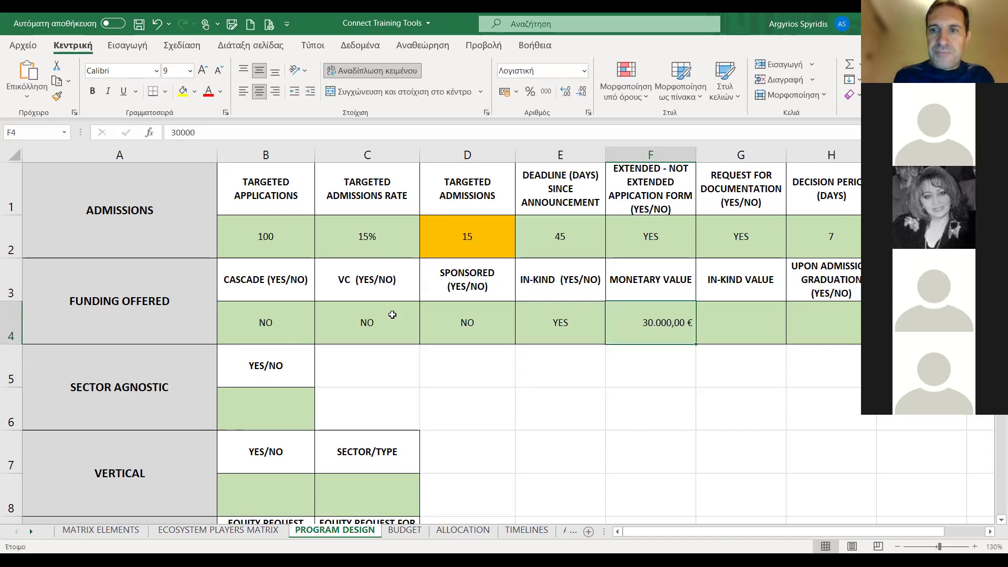
key(BackSpace)
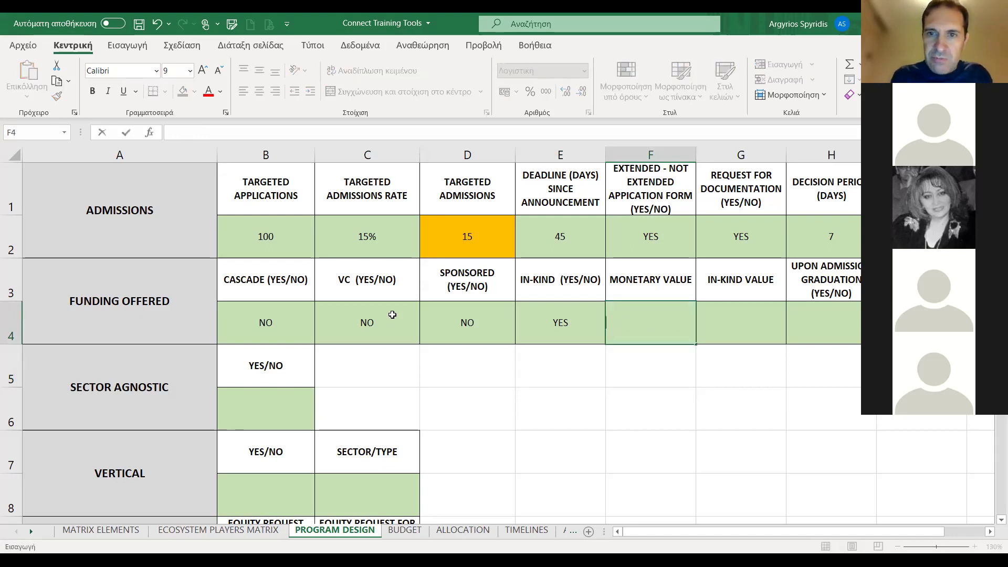
key(Right)
key(Right)
key(Left)
key(Left)
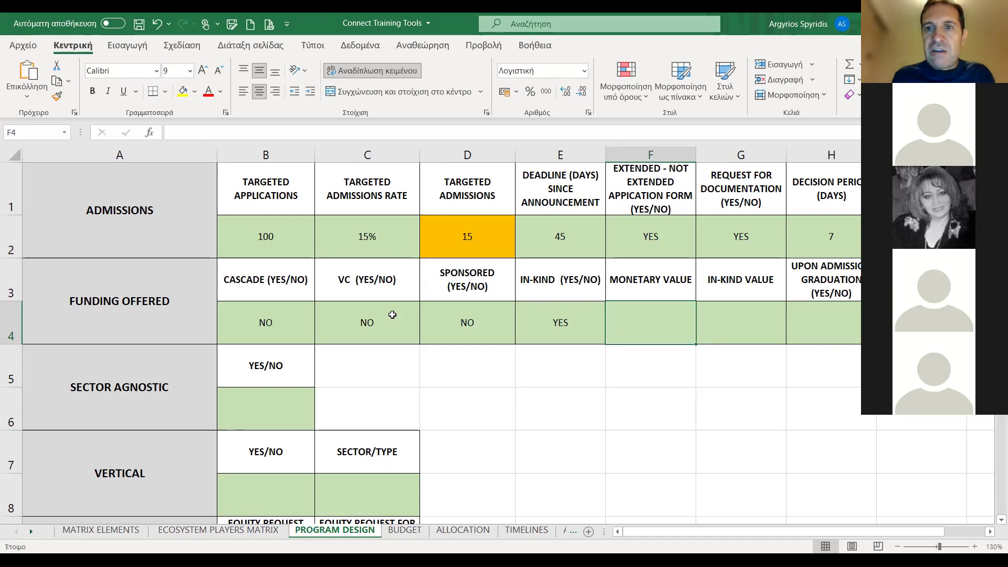
Set the In-Kind Value to 30000 in the Funding Offered section
key(Right)
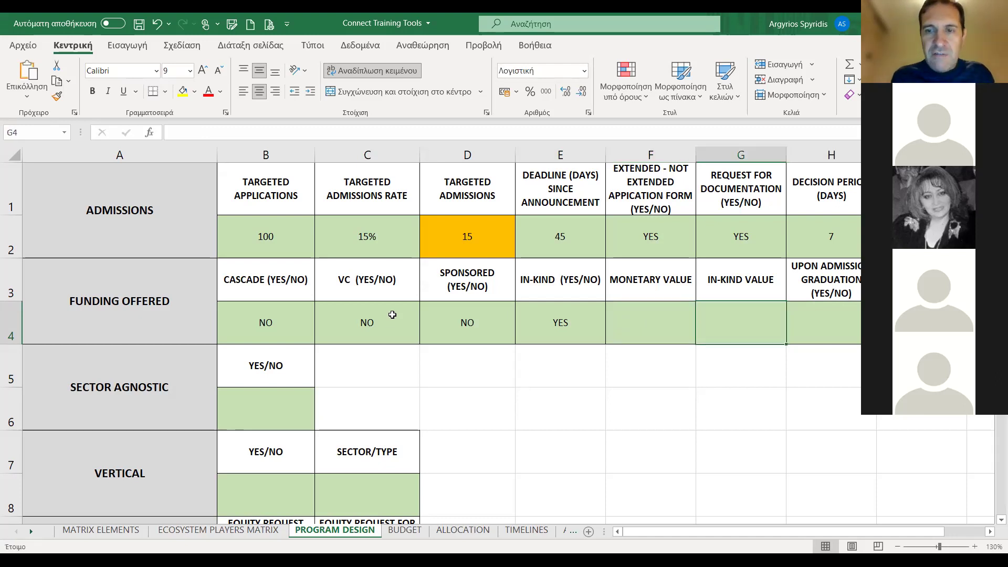
text(30000)
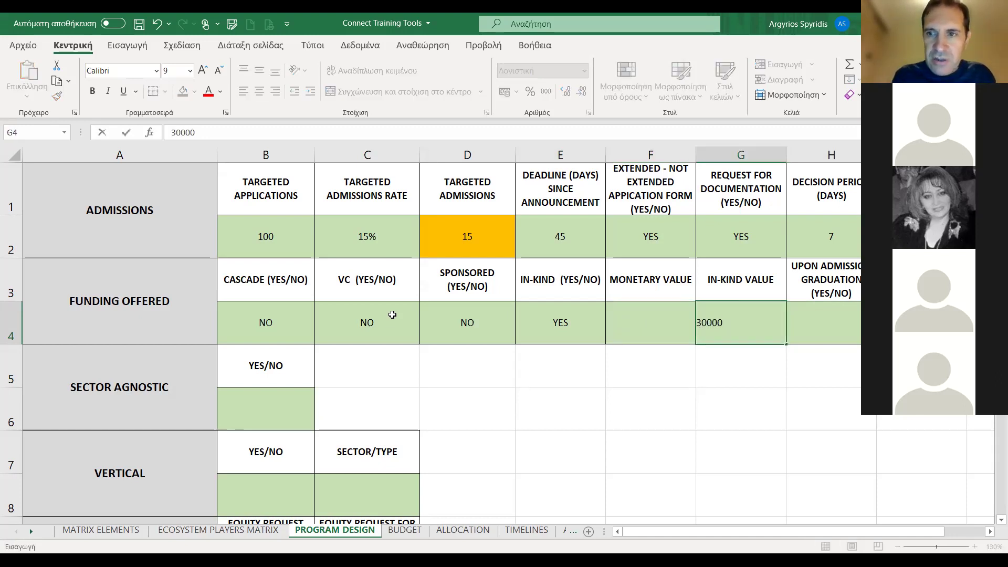
key(Return)
key(Up)
Enter NO for both Upon Admission Graduation and Upon Graduation in the Funding Offered section
key(Right)
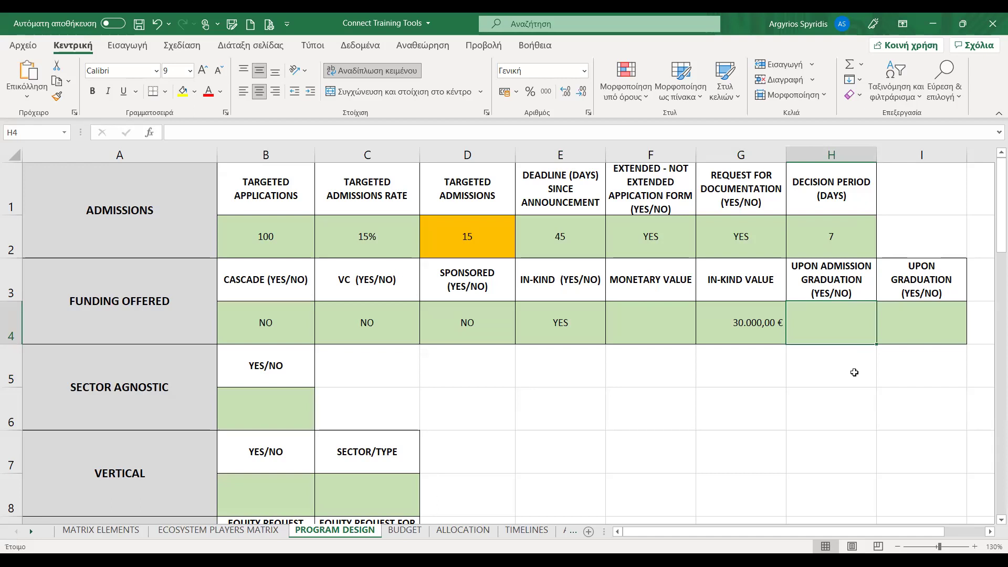
text(NO)
key(Return)
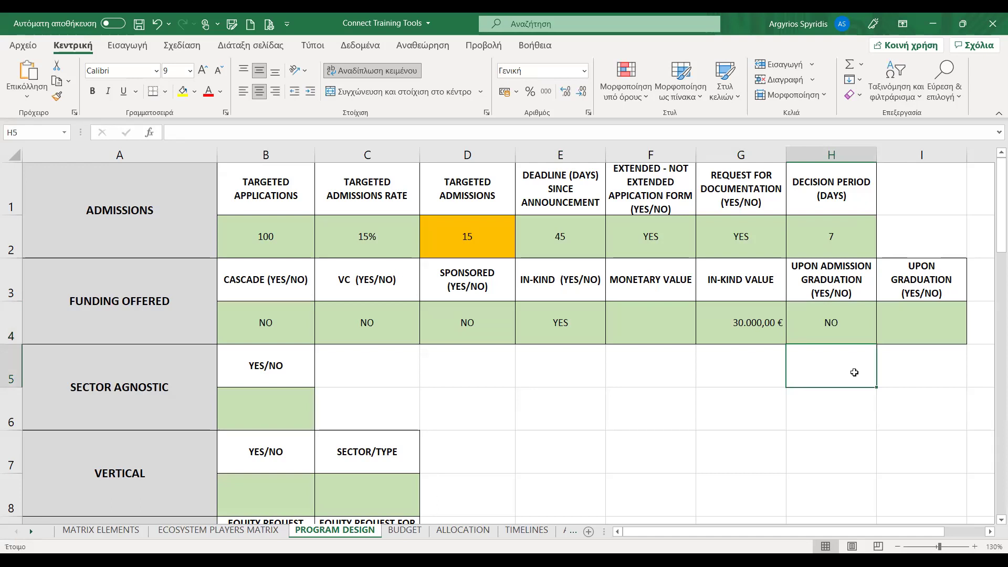
key(Up)
key(Up)
key(Down)
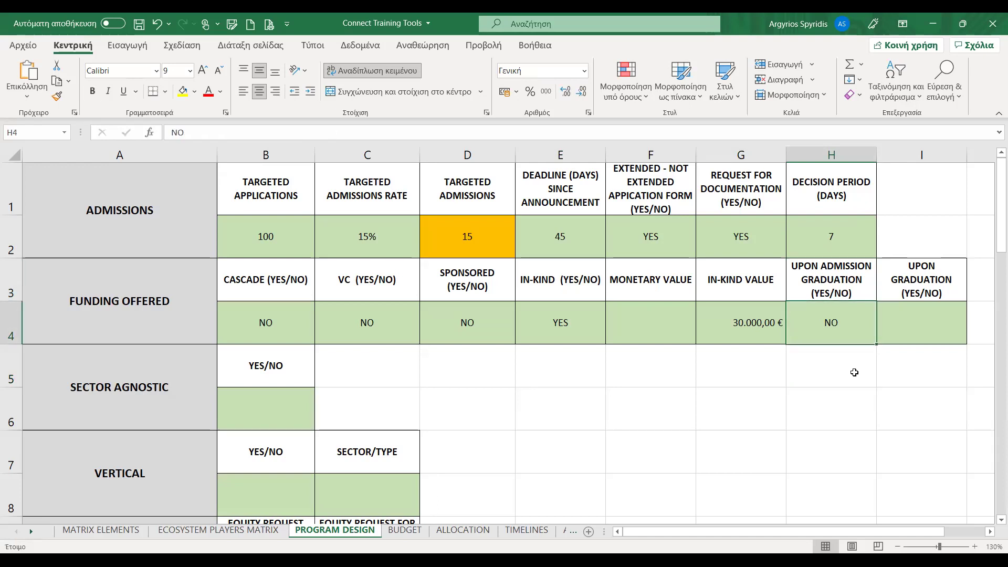
key(Right)
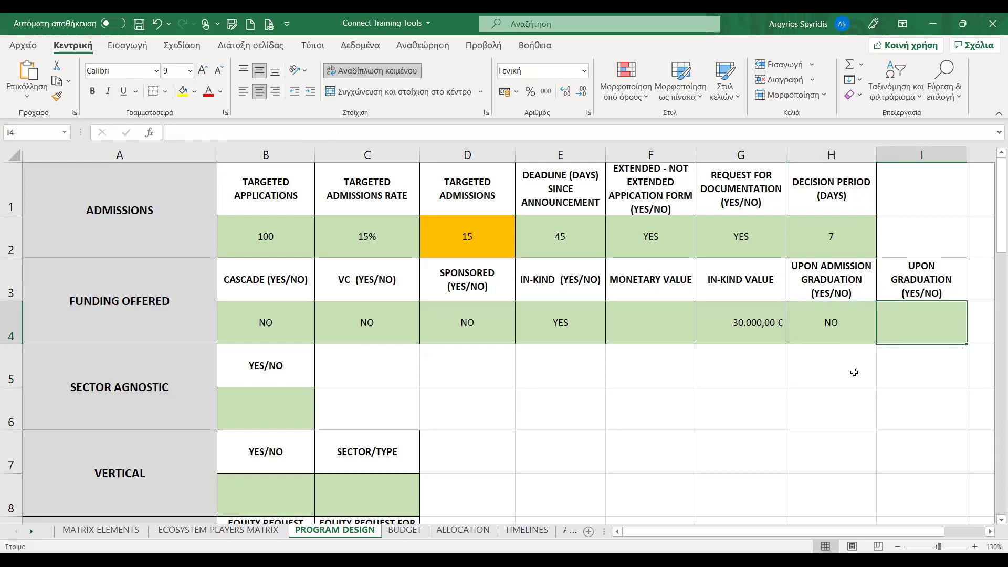
text(NO)
key(Return)
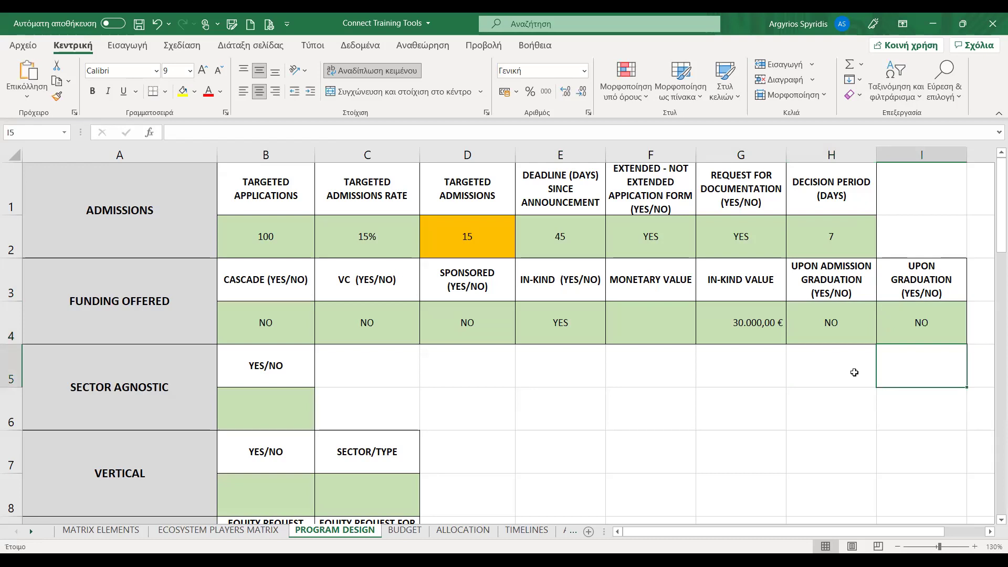
Enter NO as the answer for the Sector Agnostic section
key(Left)
key(Left)
key(Left)
key(Left)
key(Left)
key(Left)
key(Left)
key(Down)
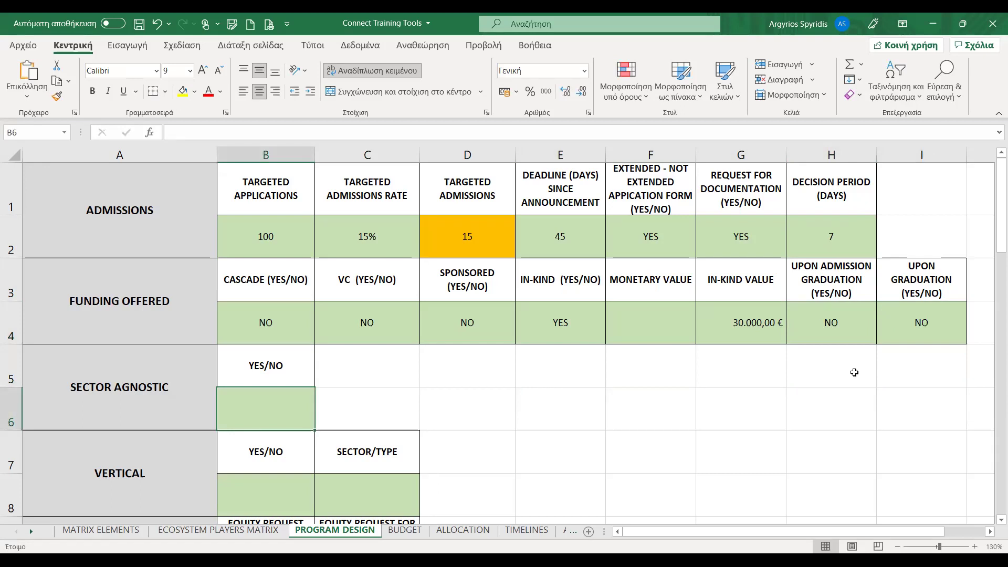
text(NO)
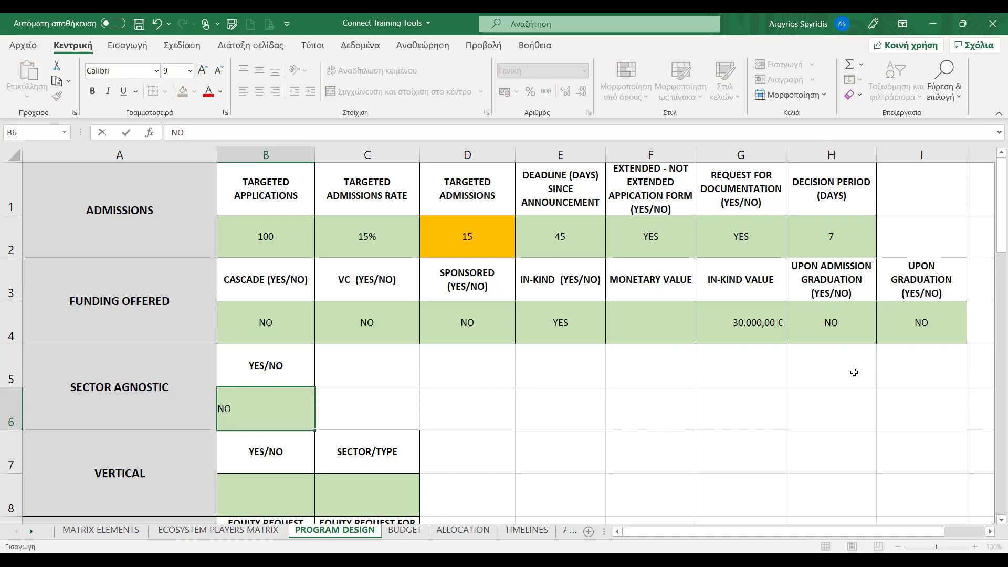
key(Return)
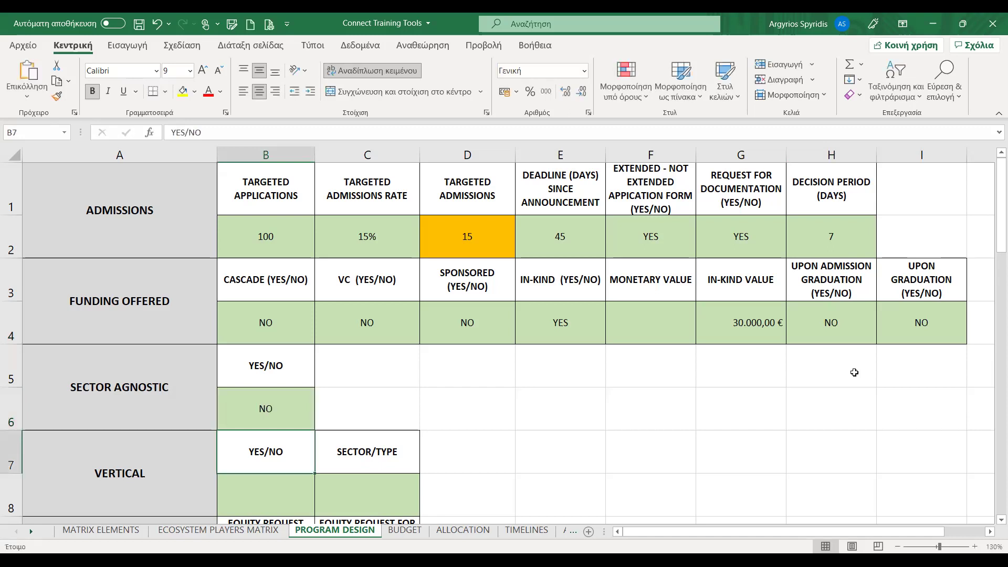
Enter YES as the yes/no answer for the Vertical section, leaving only that word in the cell
key(Return)
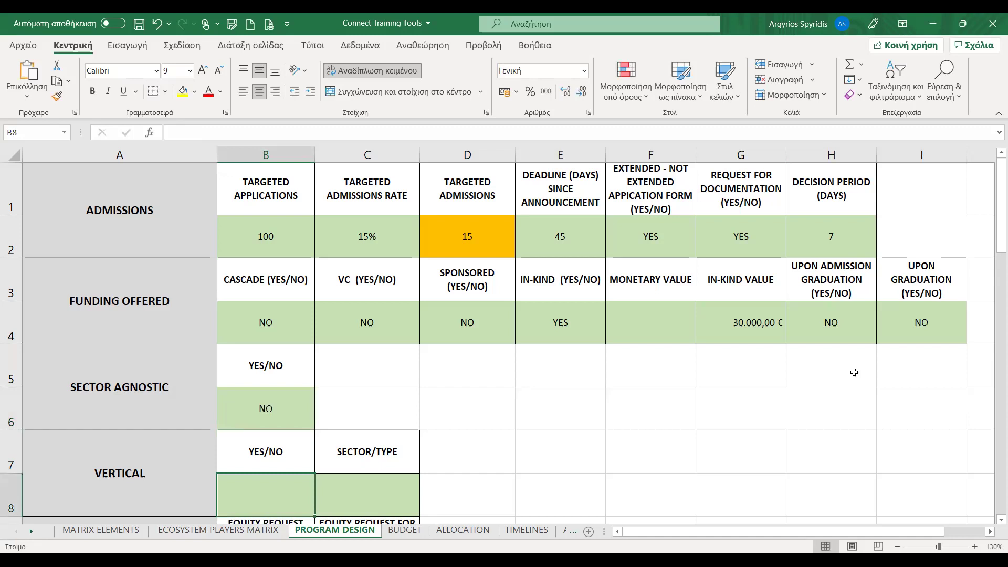
text(YES/NO)
key(ctrl+Return)
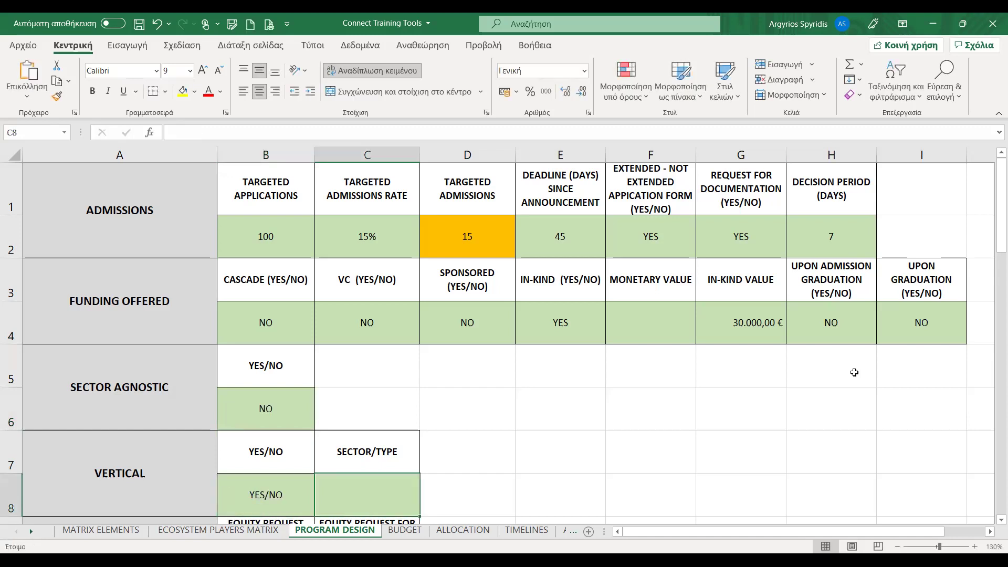
click(387, 135)
key(BackSpace)
key(BackSpace)
key(BackSpace)
key(Return)
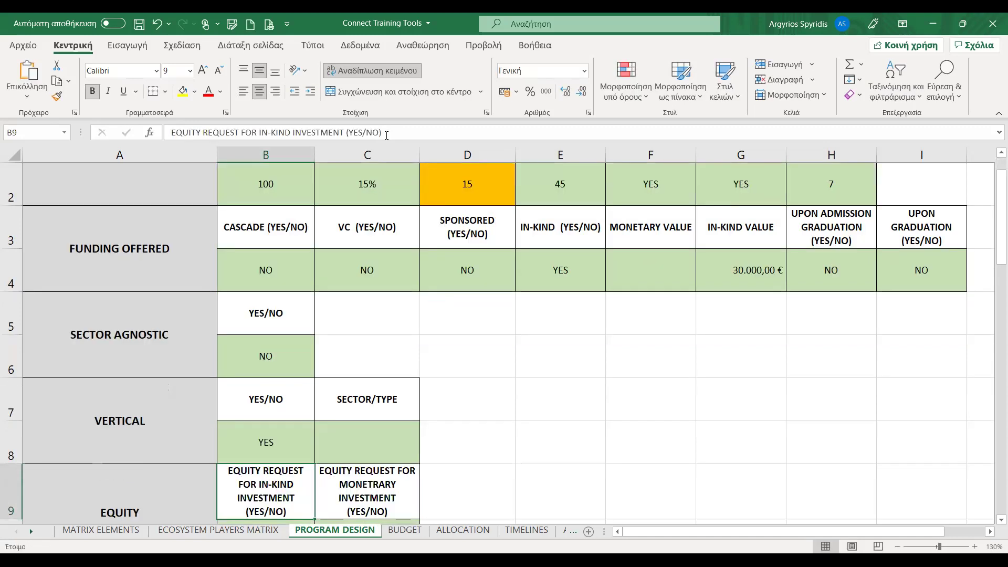
Enter MOBILITY, ENERGY, ENVIRONMENT as the Sector/Type in the Vertical section
key(Up)
key(Right)
text(MO)
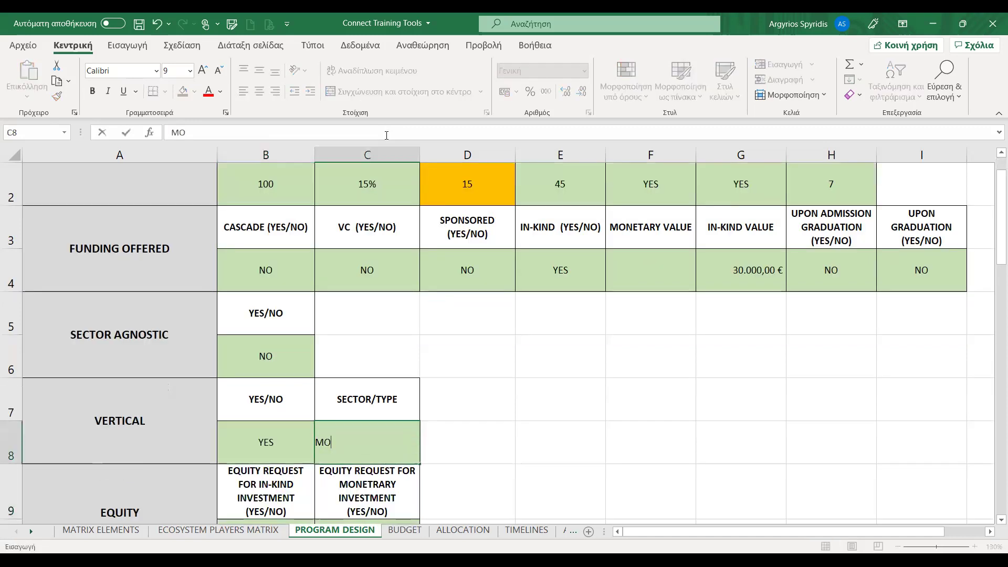
text(BILITY)
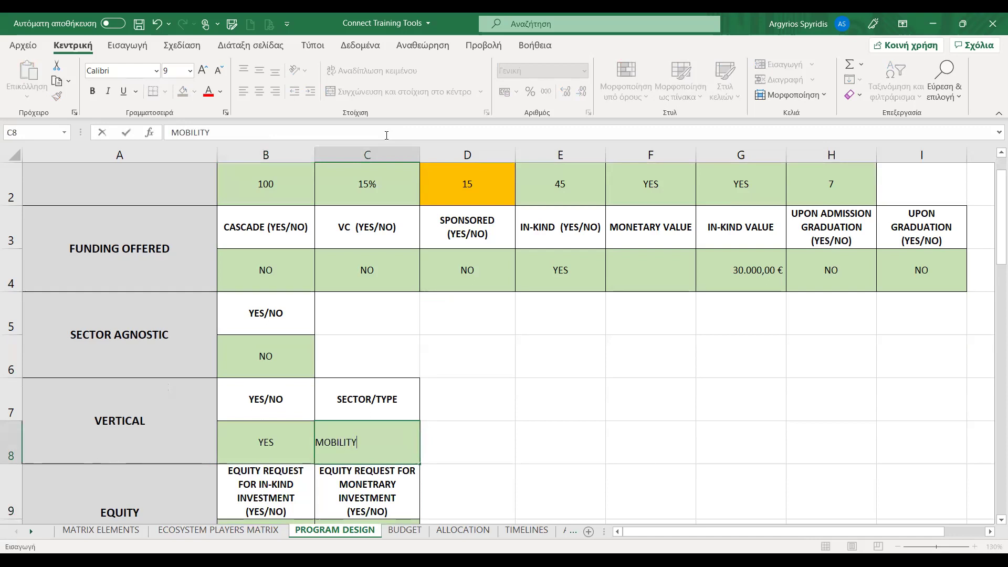
text(, ENERG)
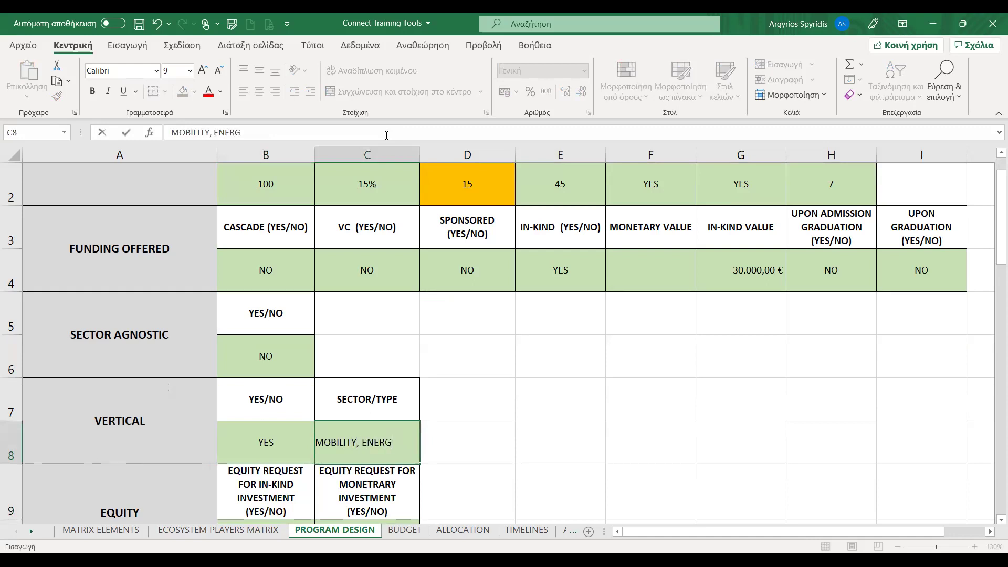
text(Y, ENVI)
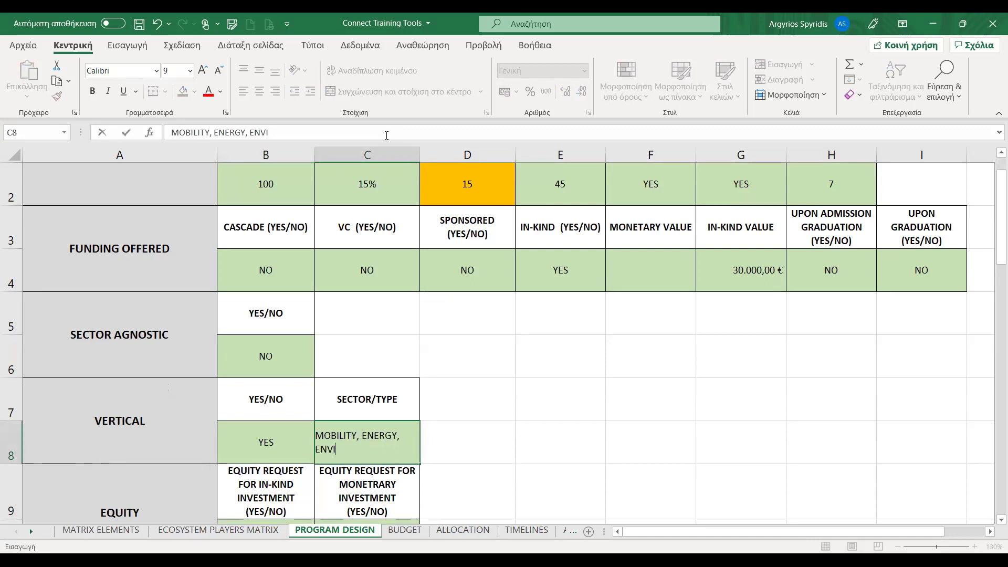
text(RONMENT)
key(Return)
Enter NO for both the in-kind and the monetary investment equity requests in the Equity section
key(Down)
key(Down)
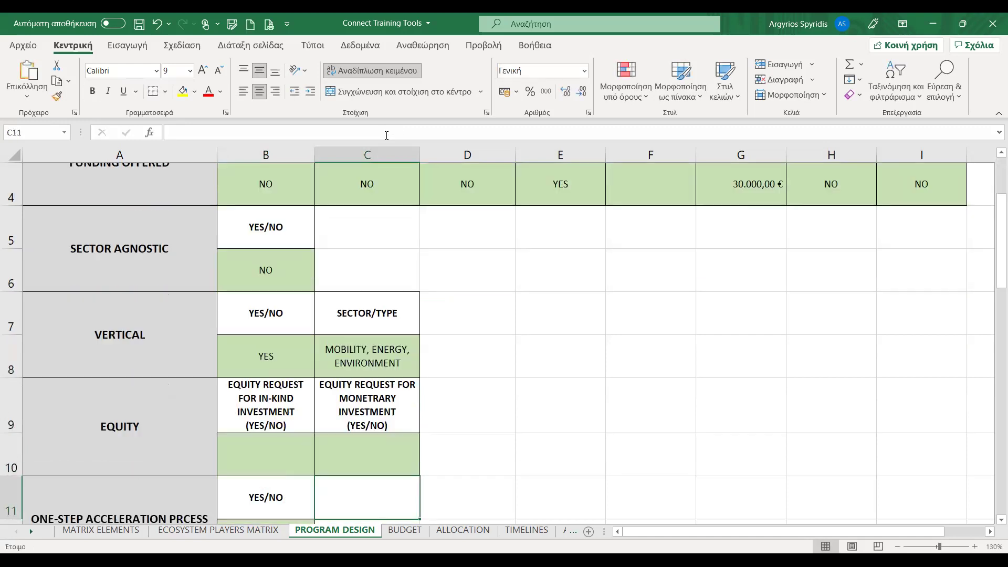
key(Left)
key(Up)
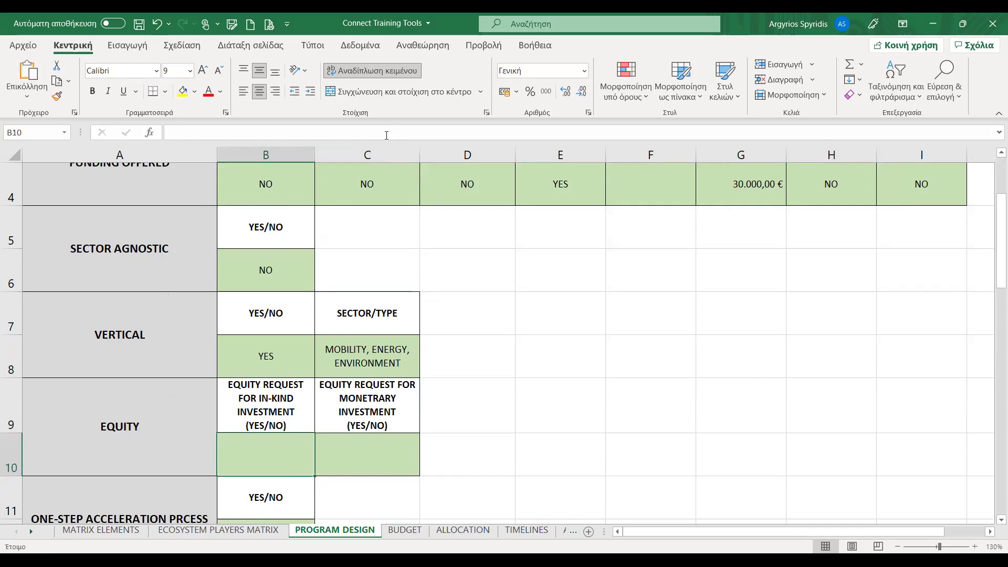
text(NO)
key(Return)
key(Up)
key(Right)
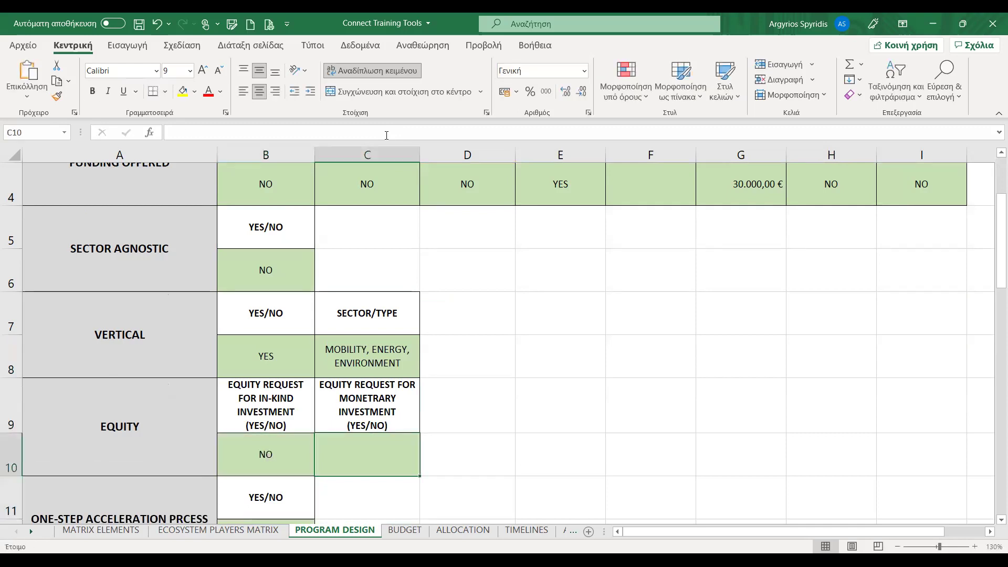
text(NO)
key(Return)
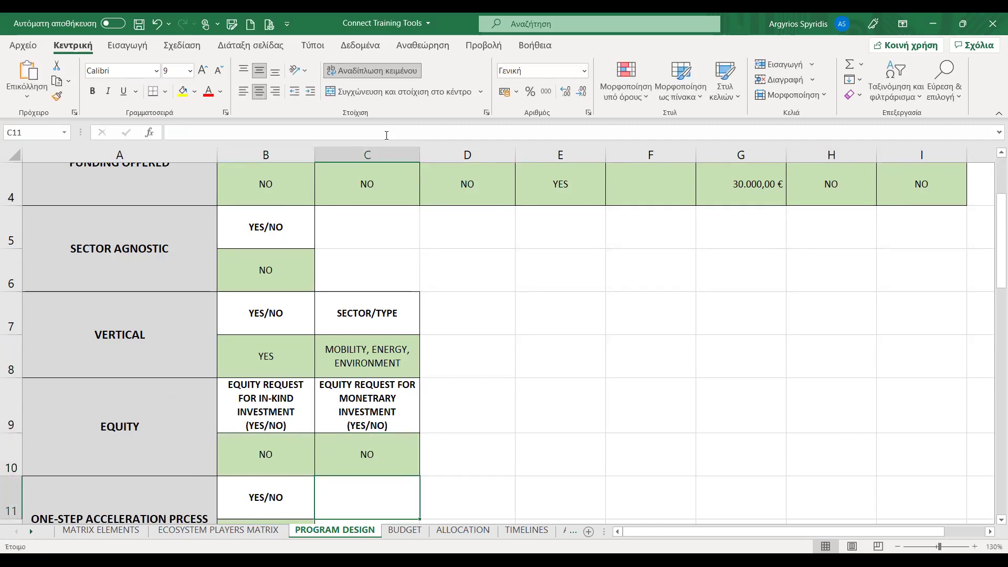
Enter NO as the yes/no answer for the one-step acceleration process
key(Left)
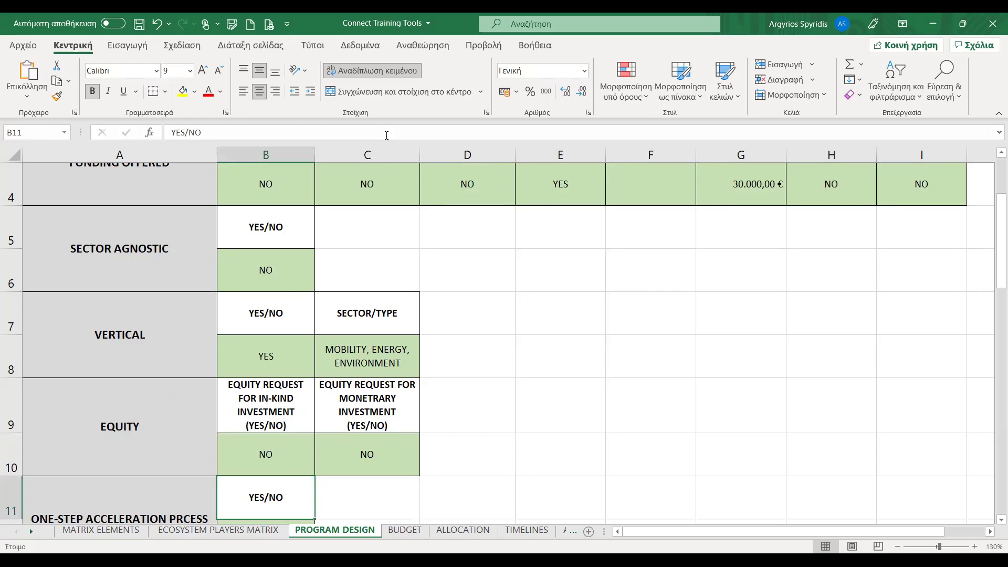
key(Down)
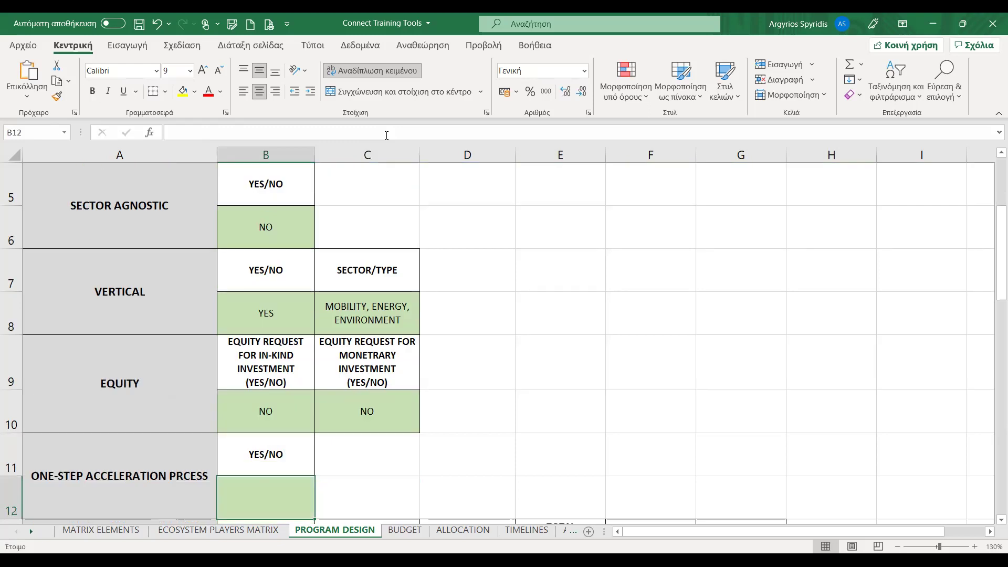
scroll(387, 135, down, 1)
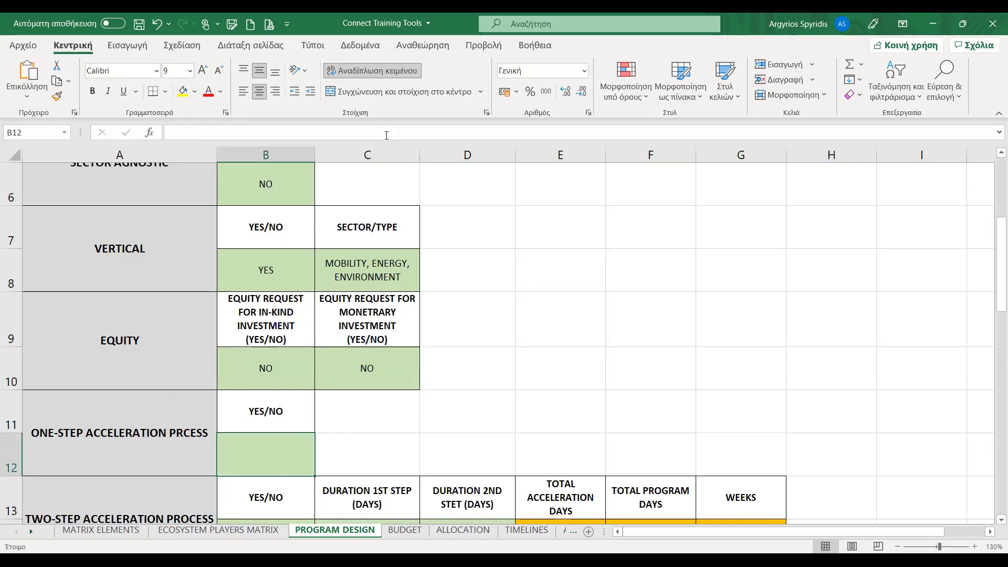
text(NO)
key(Return)
Fill in the Two-Step Acceleration Process with YES and a duration of 60 days for both the first and the second step
key(Return)
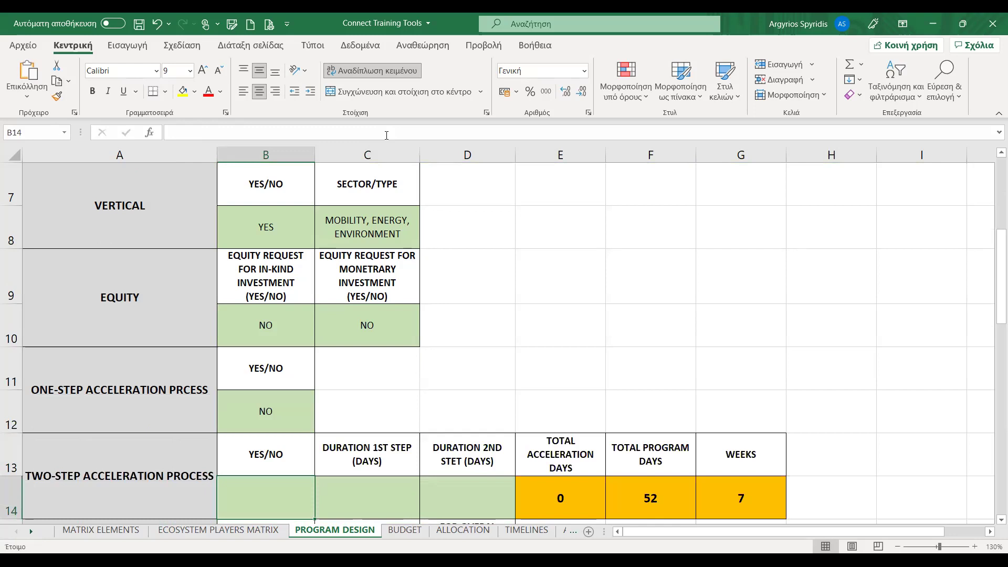
text(YES)
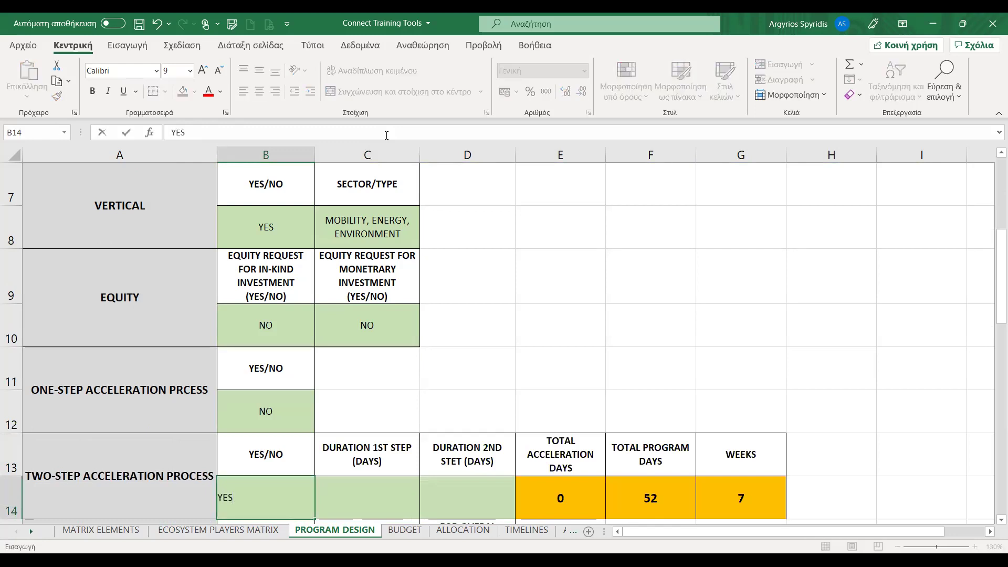
key(Tab)
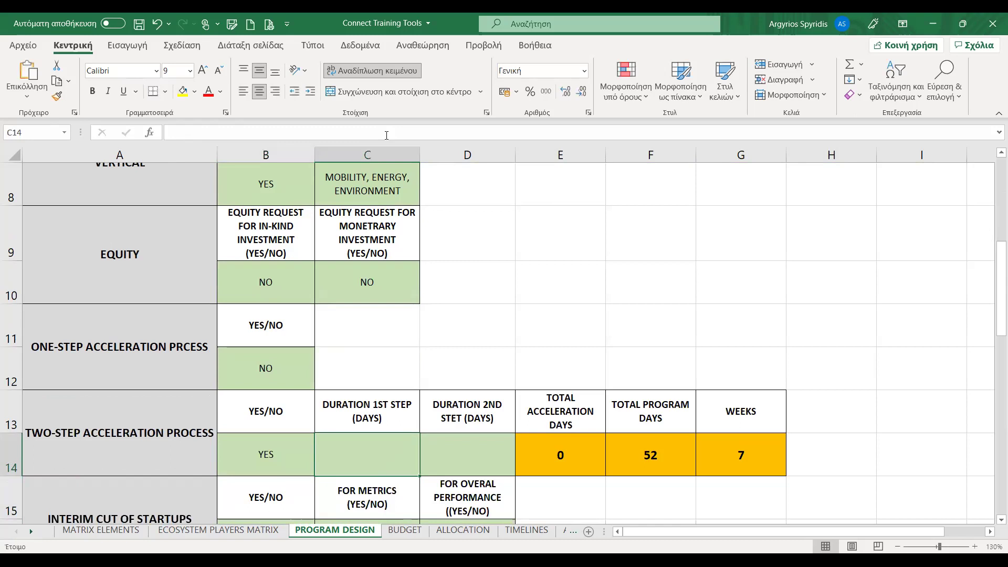
text(60)
key(Tab)
text(60)
key(Return)
key(Up)
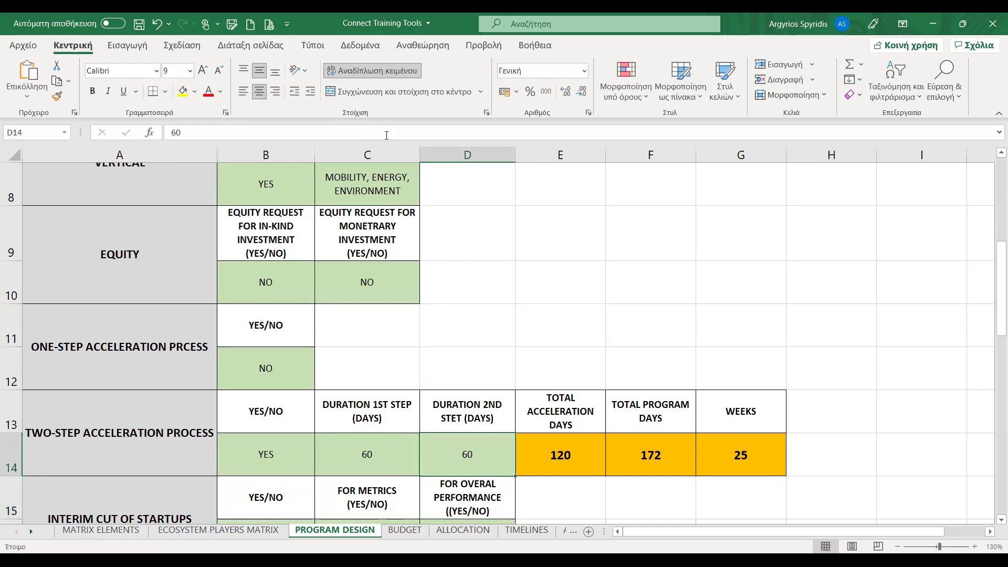
key(Right)
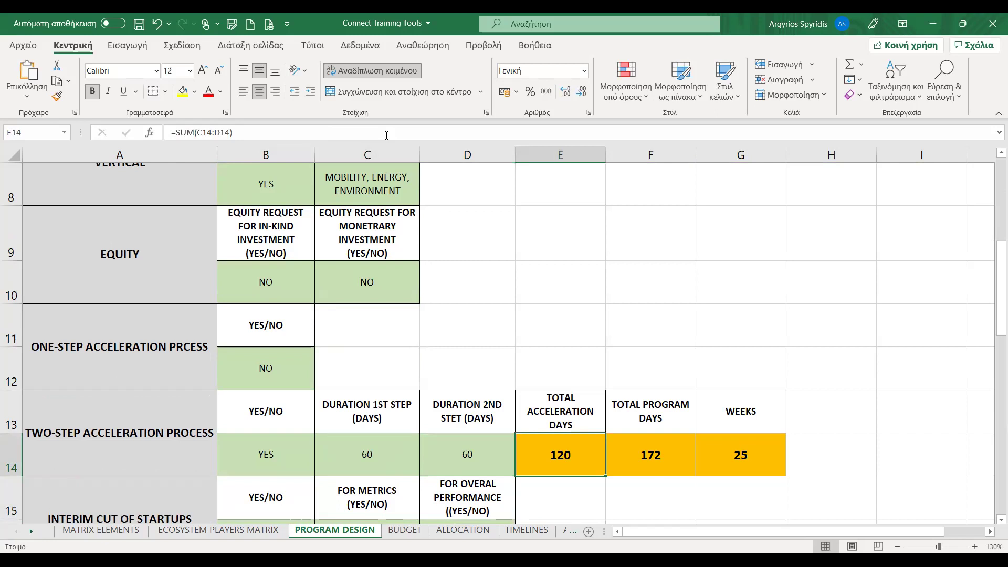
key(Right)
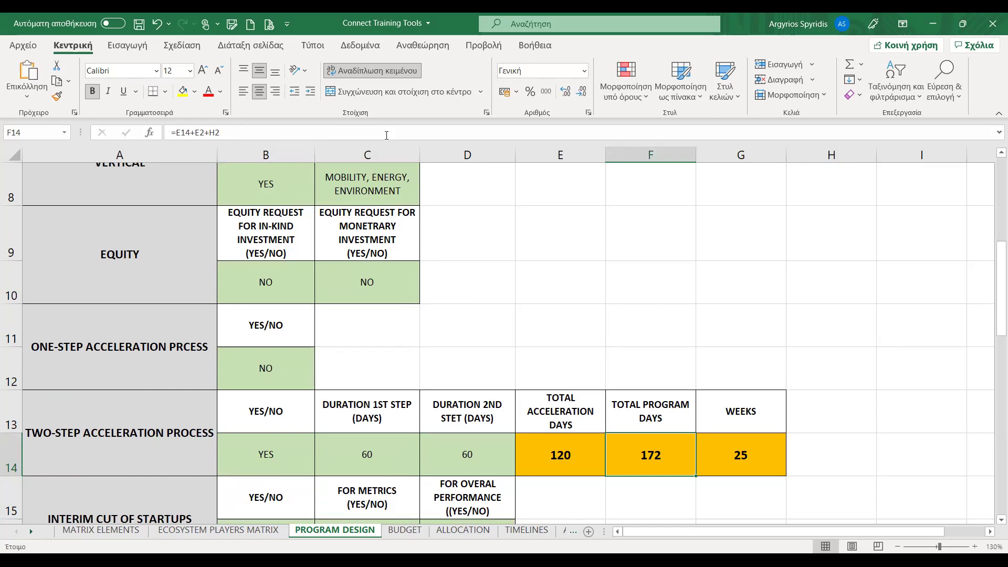
key(Right)
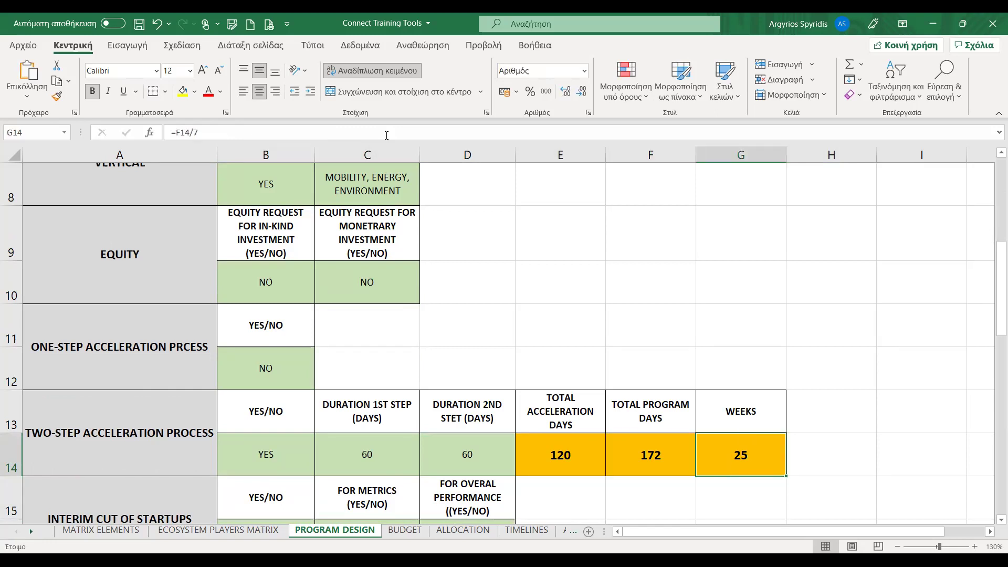
Enter YES as the yes/no answer for the Interim Cut of Startups section
key(Down)
key(Down)
key(Left)
key(Left)
key(Left)
key(Left)
key(Left)
key(Left)
key(Right)
text(YES)
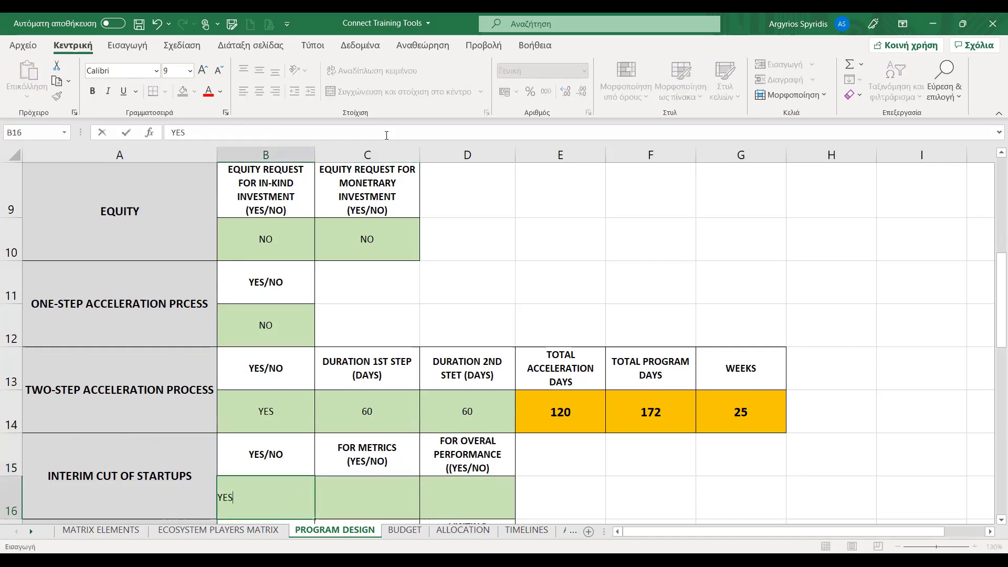
key(Right)
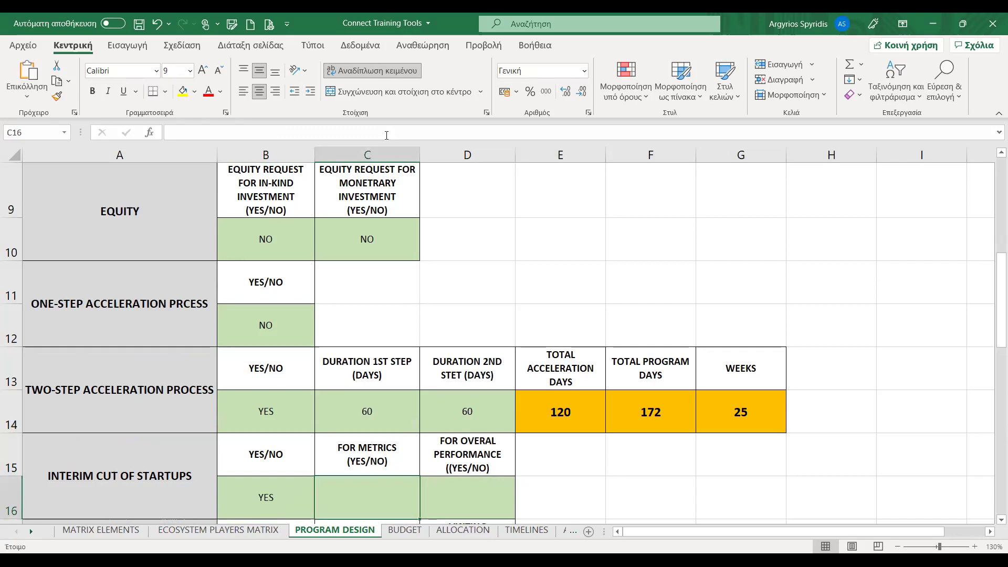
Enter YES for both the overall performance and the metrics criteria of the Interim Cut of Startups
key(Down)
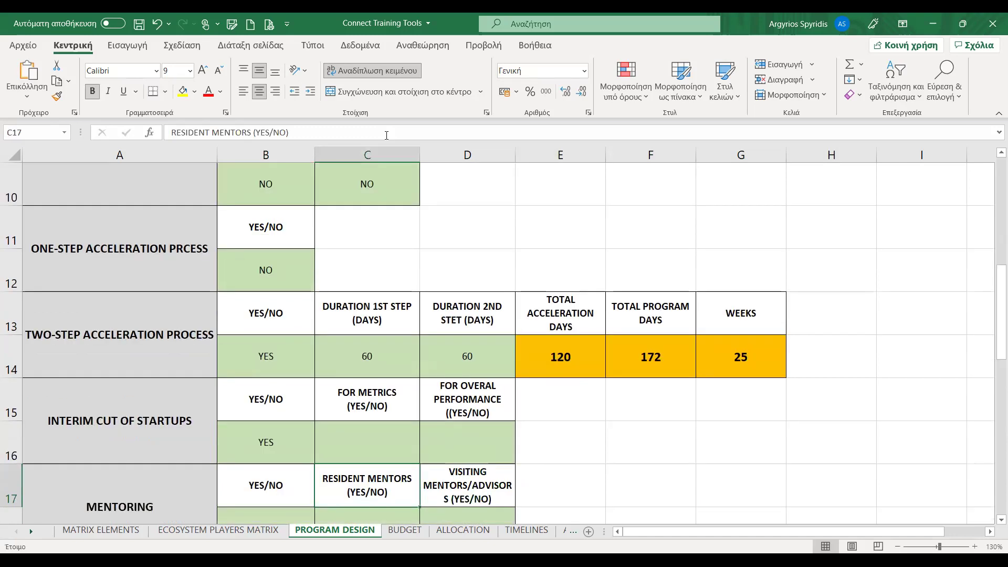
key(Up)
key(Left)
key(Right)
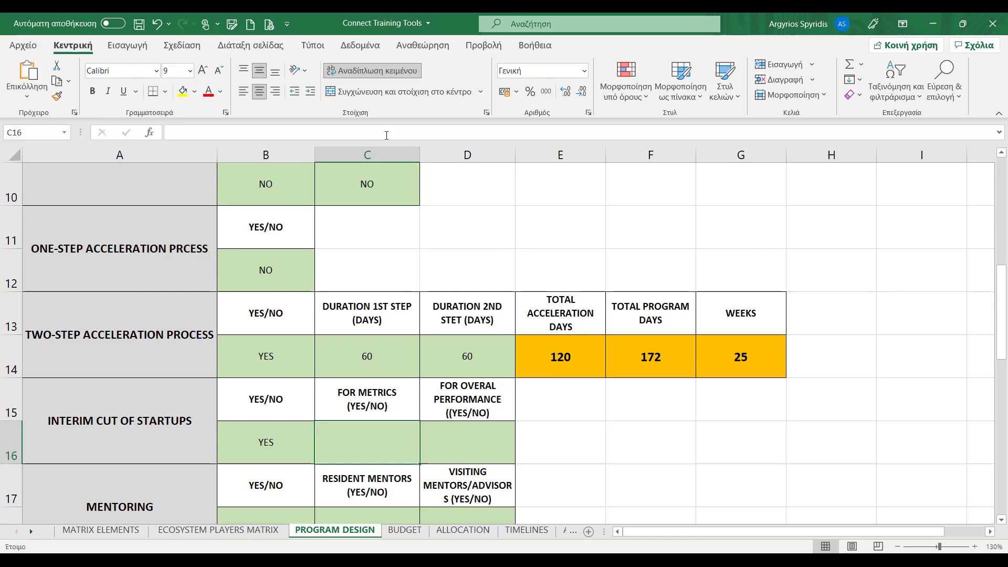
key(Right)
text(YES)
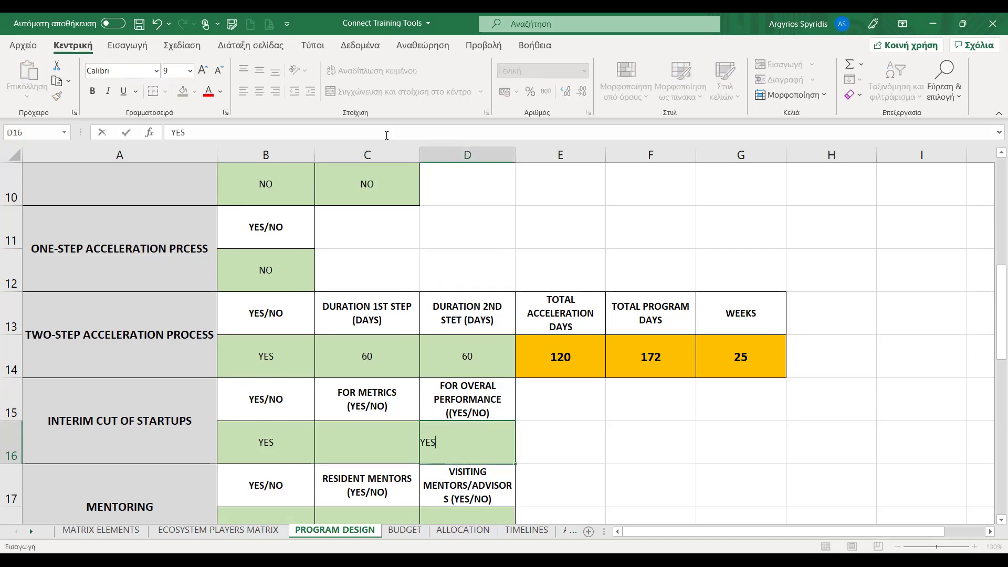
key(Left)
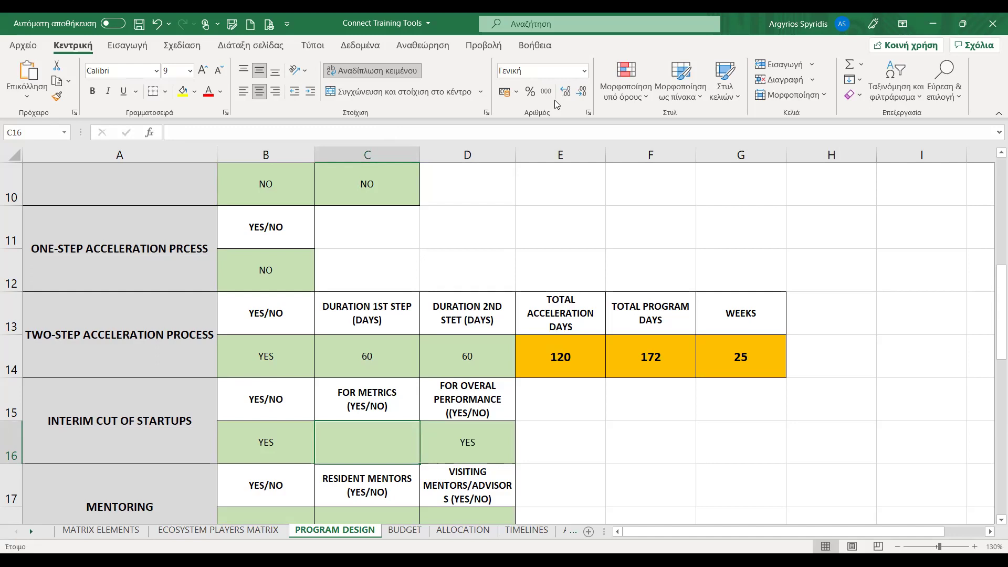
click(405, 429)
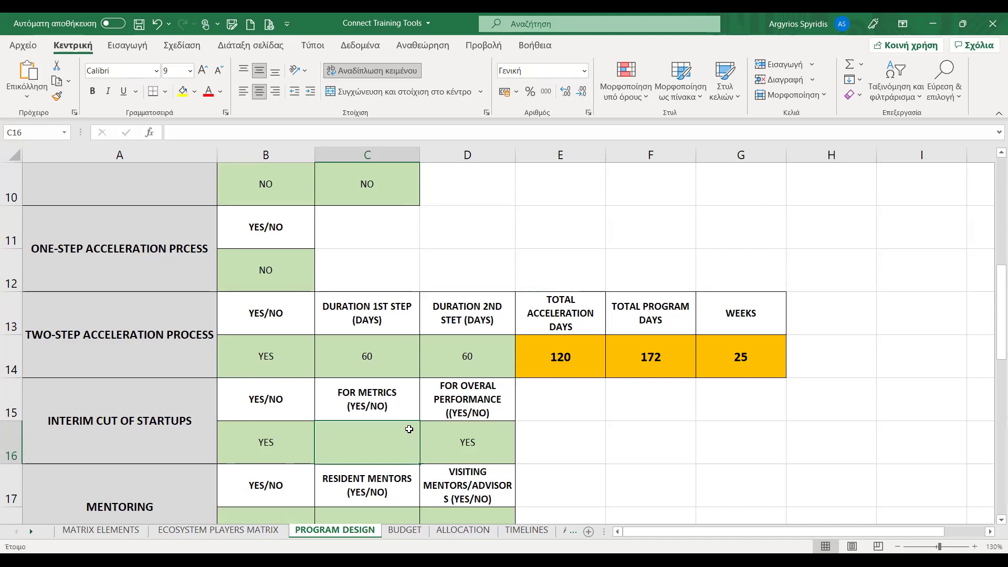
text(YES)
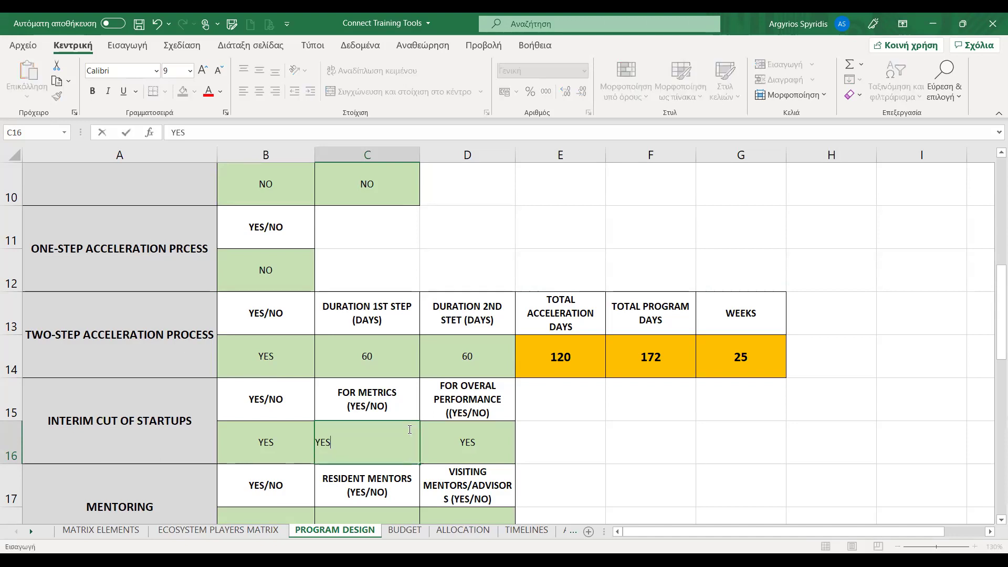
key(Return)
Enter YES for the Mentoring section's yes/no answer, Resident Mentors and Visiting Mentors/Advisors
key(Return)
key(Return)
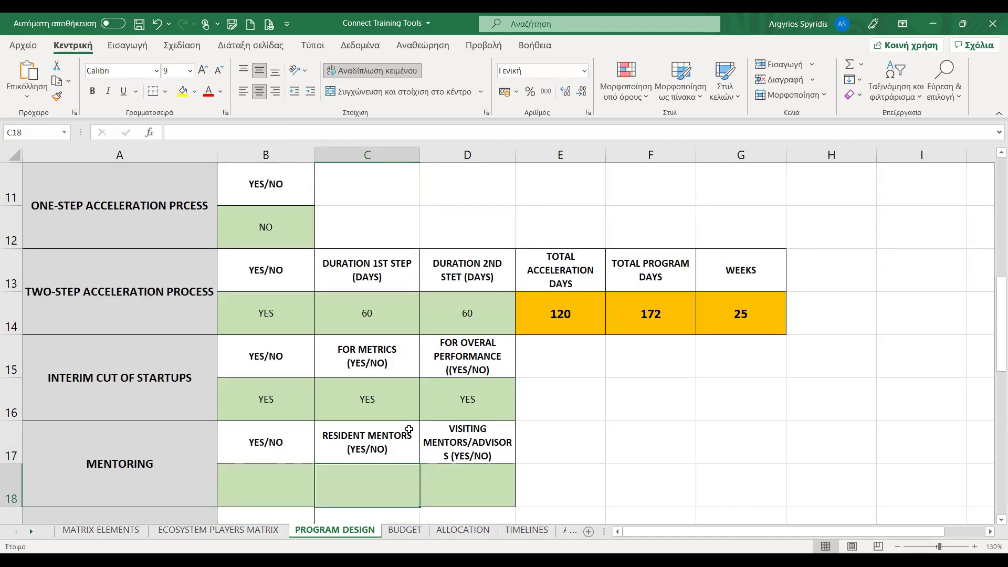
key(Left)
key(Up)
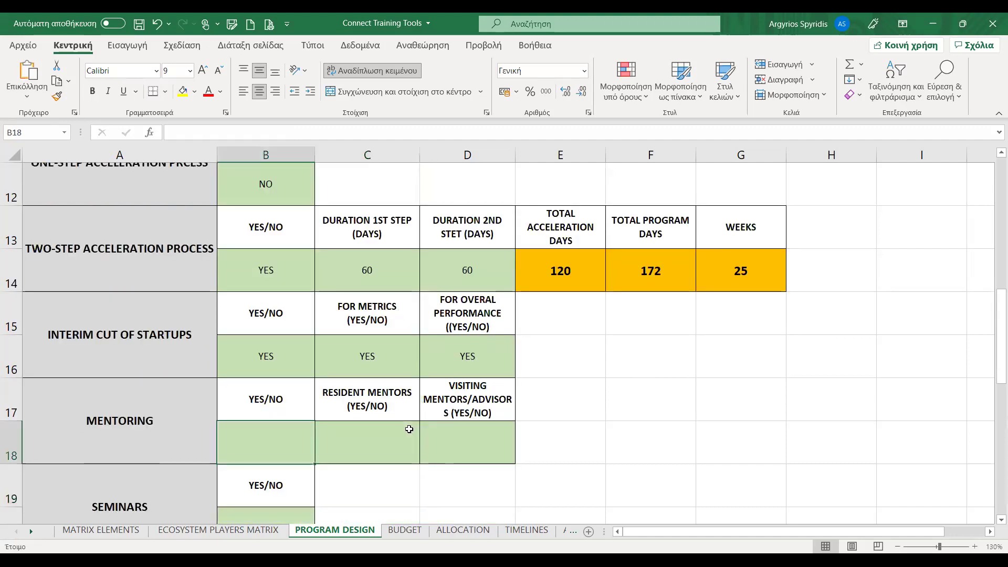
text(YES)
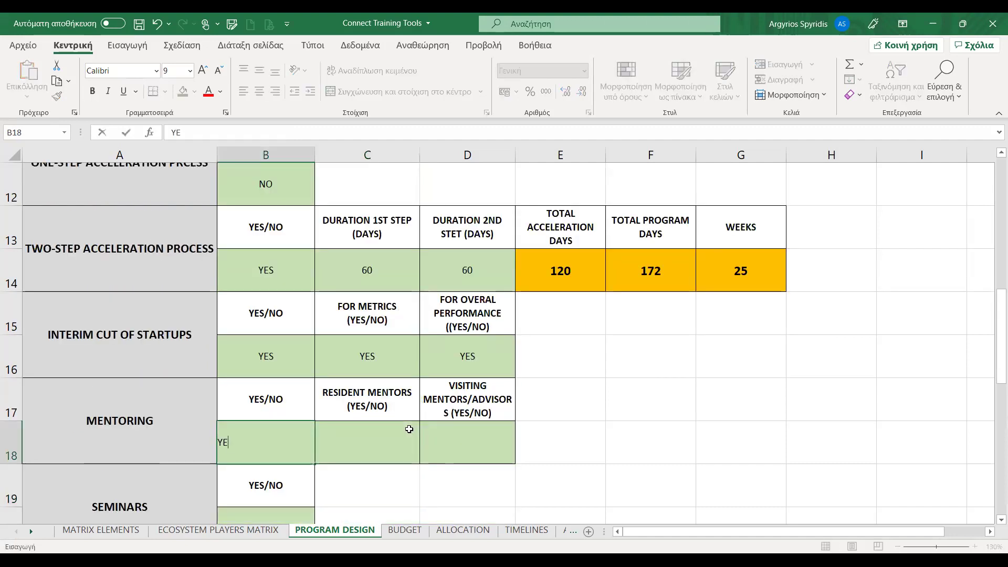
key(Tab)
text(YES)
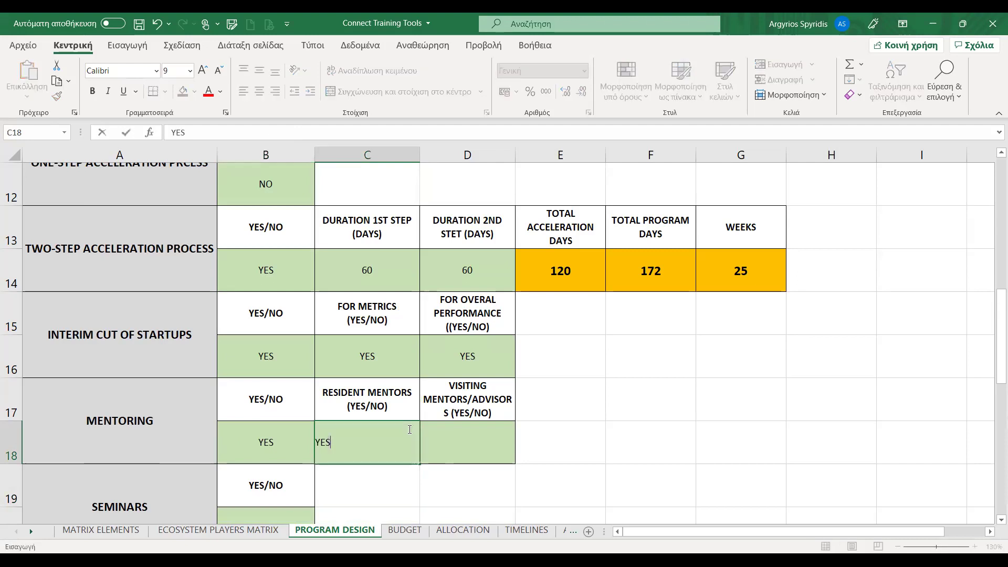
key(Tab)
text(YES)
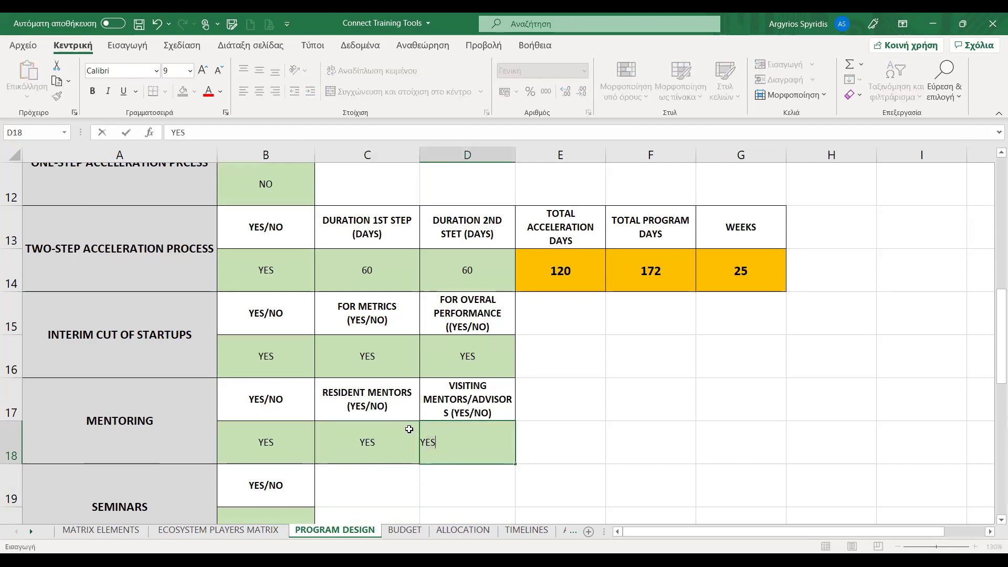
key(Return)
Enter YES as the answer for the Seminars section and NO for the Mini Events section
key(Down)
key(Left)
key(Left)
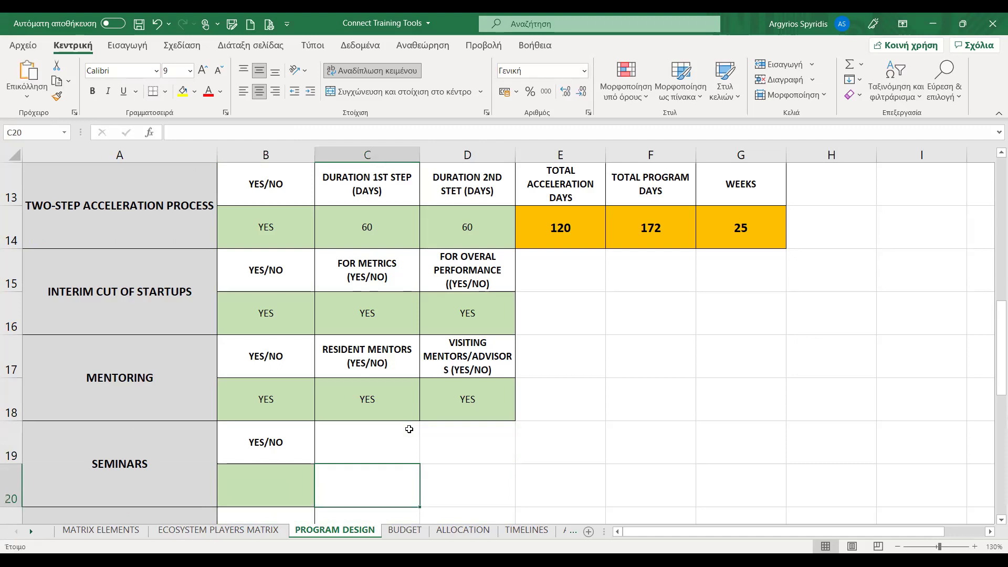
text(YES)
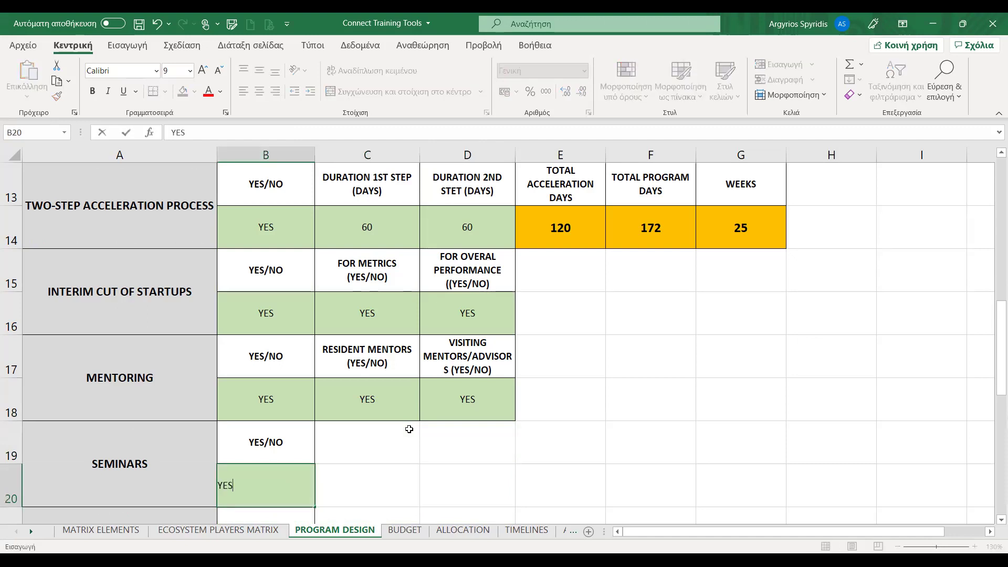
key(Down)
key(Down)
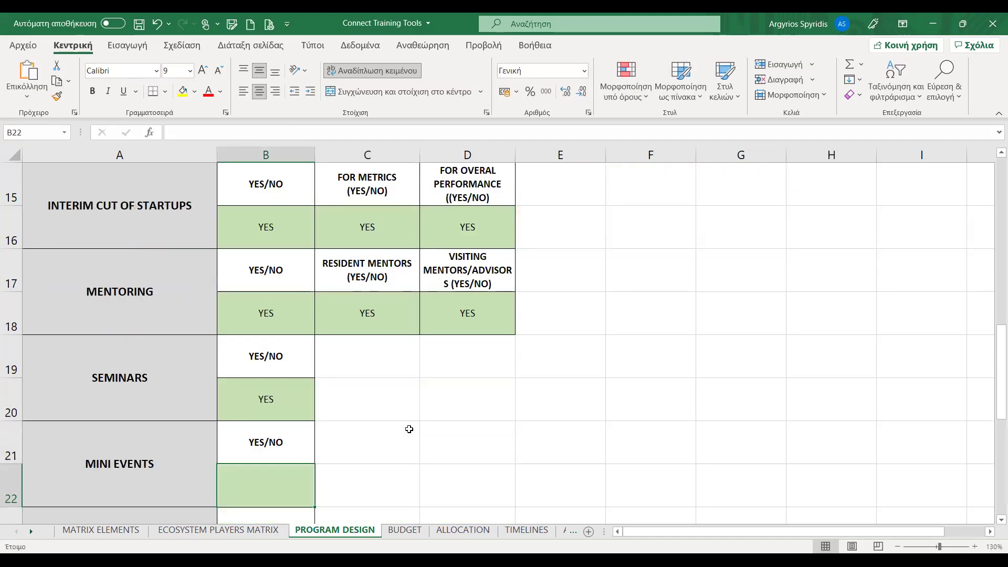
text(NO)
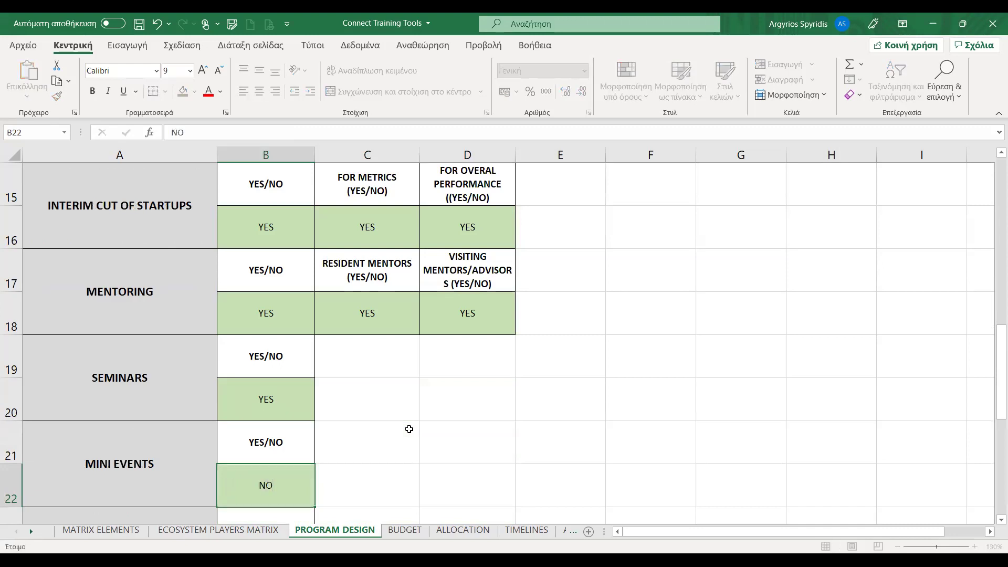
Enter YES as the yes/no answer for the Demo-Day section of the program design
key(Down)
key(Down)
text(YES)
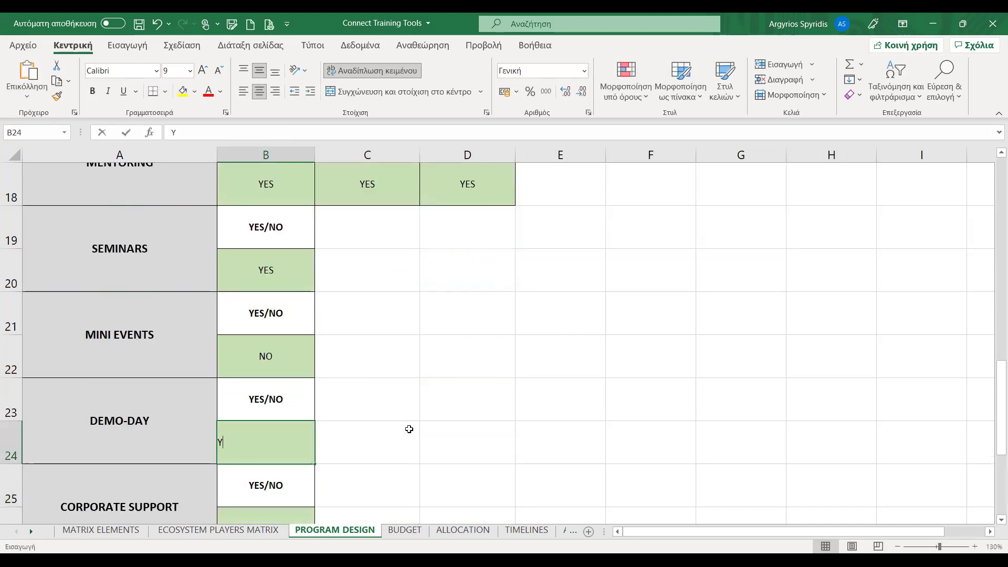
Enter NO as the yes/no answer for both the Corporate Support and Corporate POC Help sections
key(Down)
key(Down)
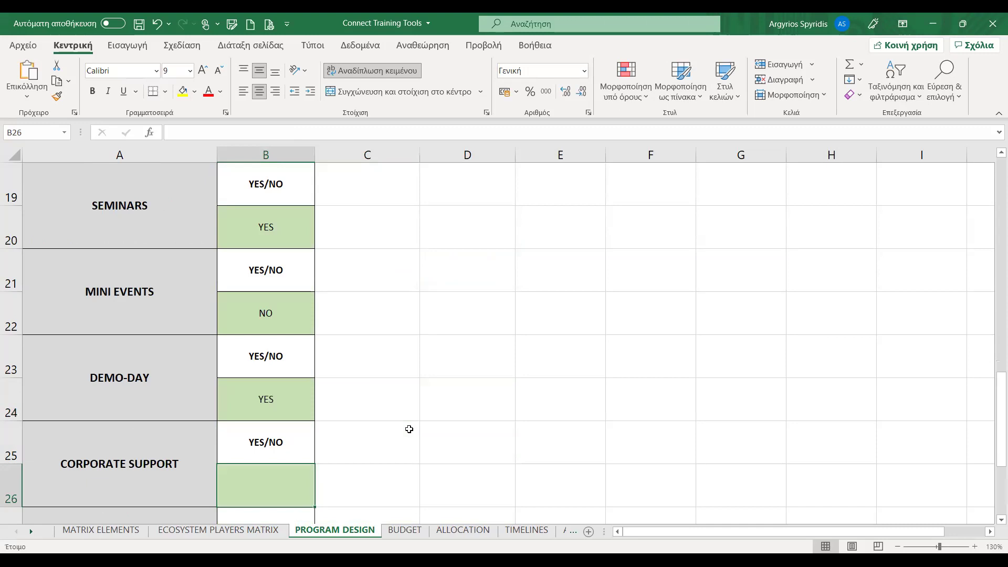
text(NO)
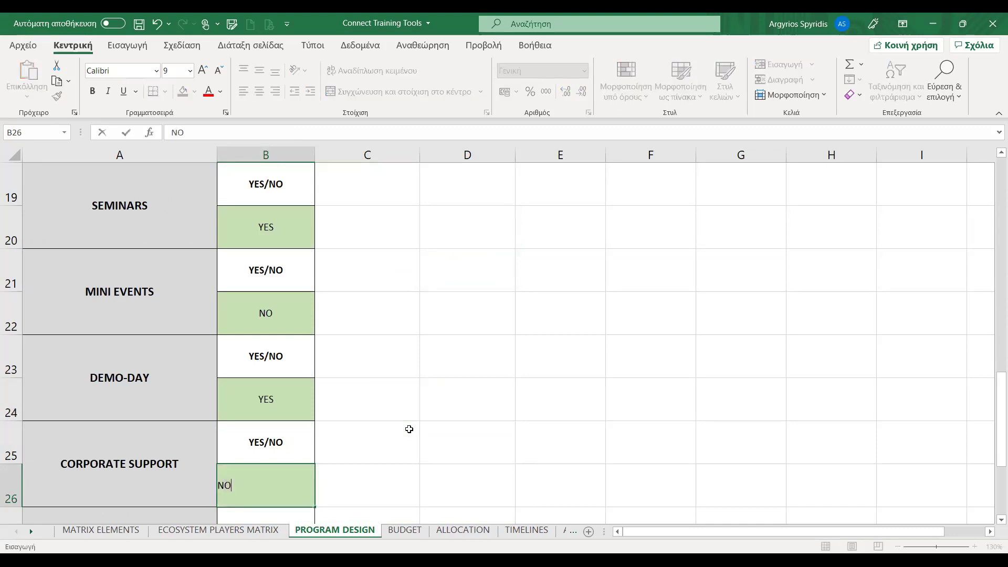
key(Down)
key(Down)
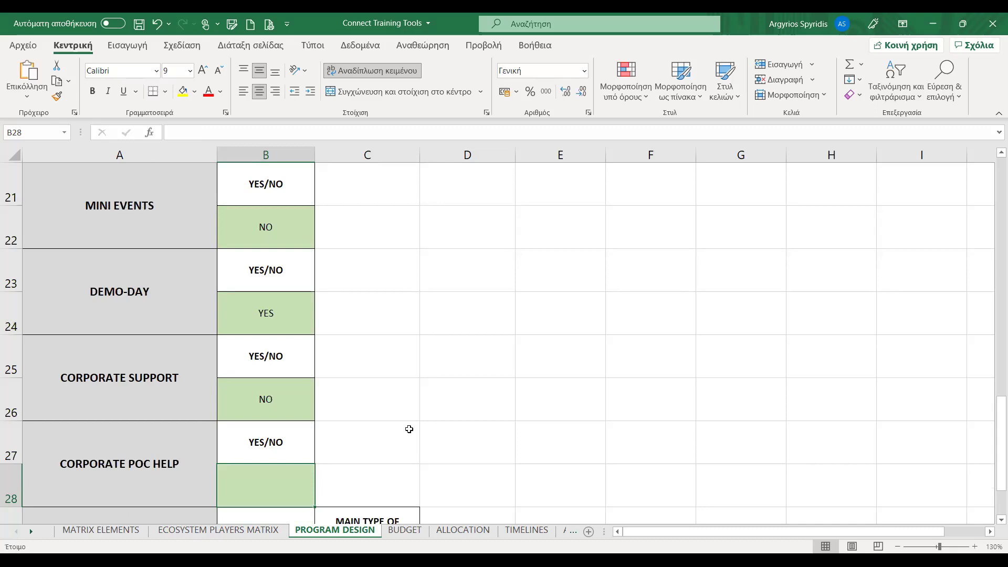
text(NO)
Enter YES for the Impact Focus section and EMPLOYABILITY as its main type of impact
key(Down)
key(Down)
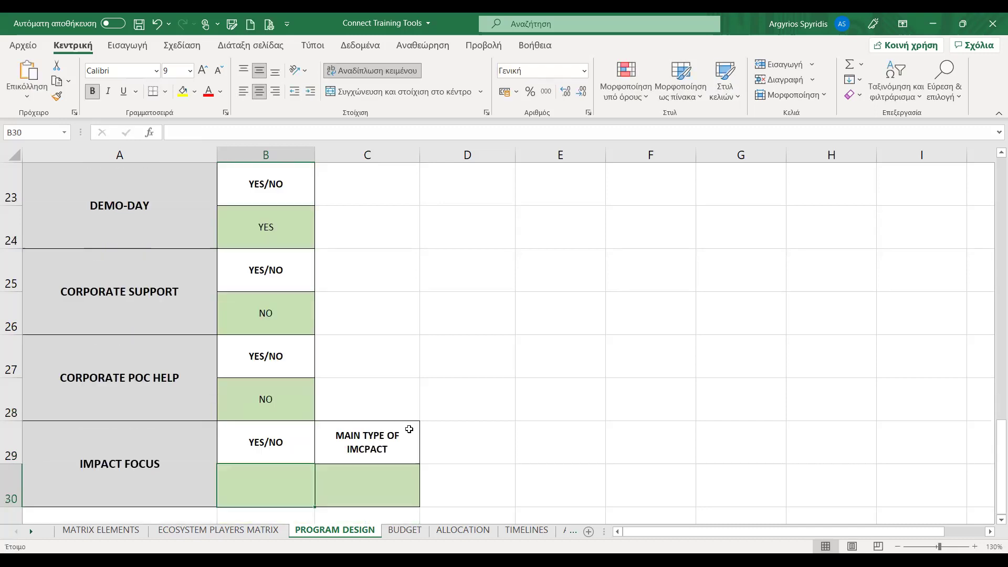
key(Down)
key(Up)
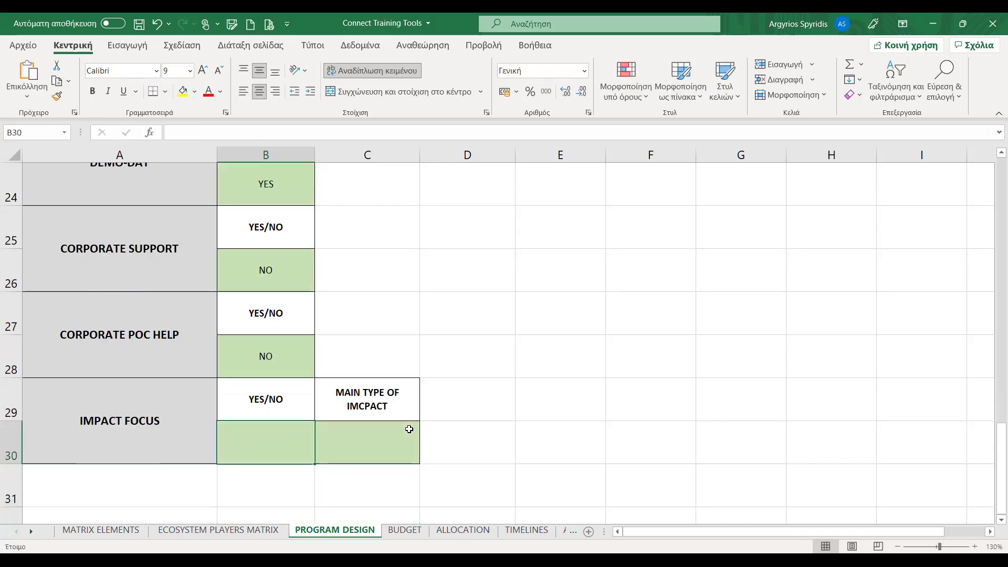
text(YES)
key(Tab)
text(EMPLOYAB)
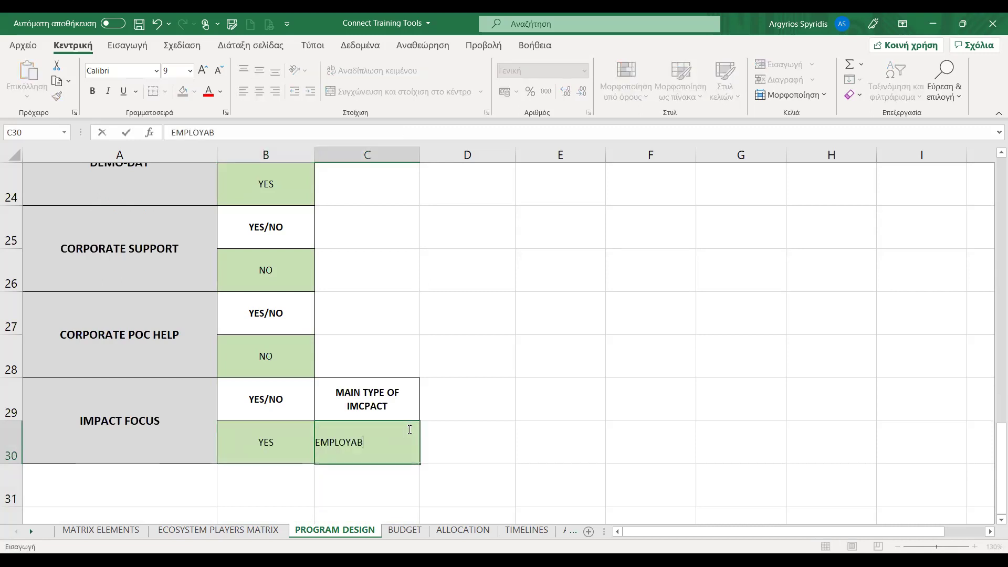
text(ILITY)
key(Return)
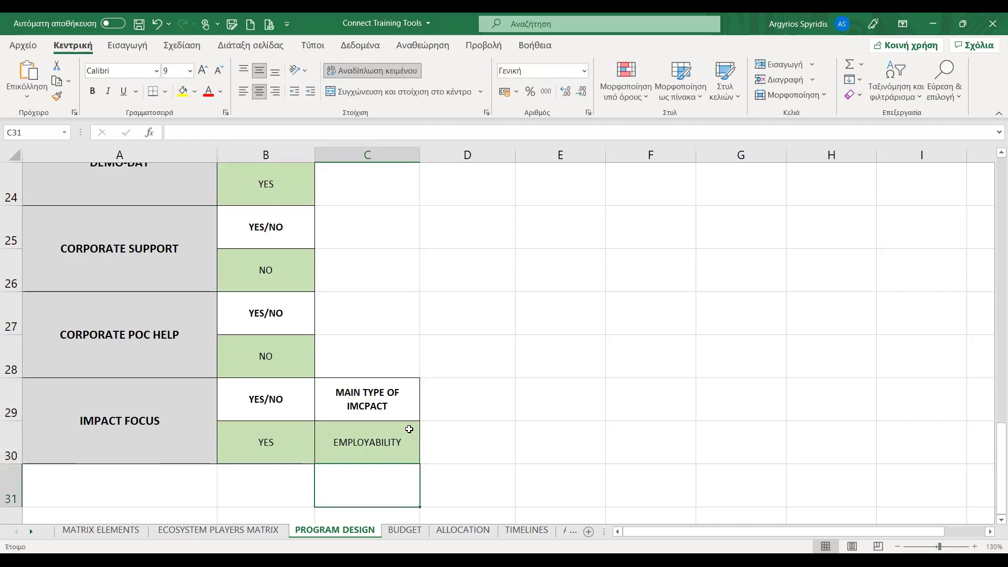
Review the completed program design answers from the Impact Focus section back up to Admissions
key(Up)
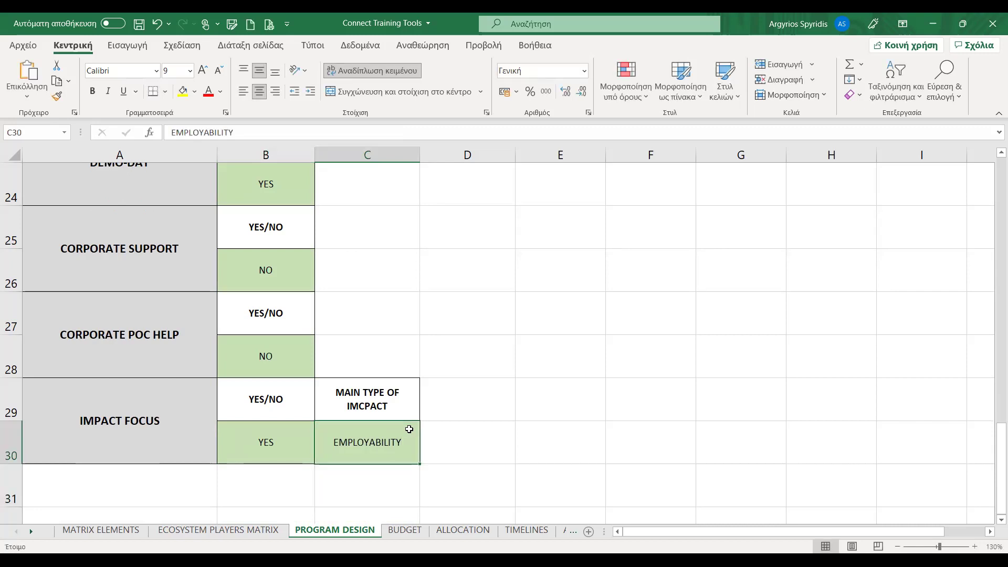
key(Up)
key(Up)
key(Up)
key(Up)
key(Up)
key(Up)
key(Up)
key(Up)
key(Up)
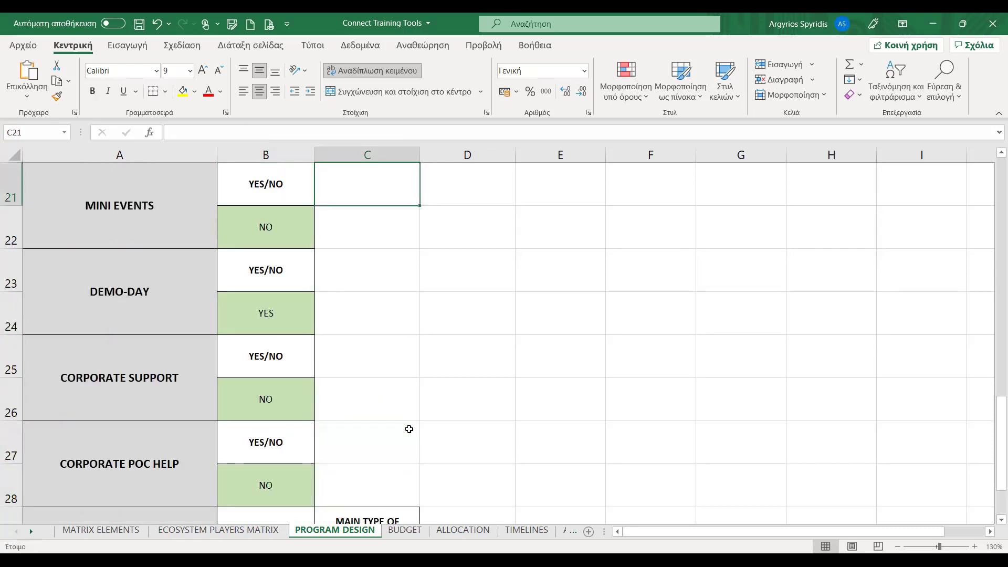
key(Up)
key(Up)
key(Up)
key(Up)
key(Up)
key(Up)
key(Up)
key(Up)
key(Up)
key(Up)
key(Up)
key(Up)
key(Up)
key(Up)
key(Up)
key(Up)
key(Up)
key(Up)
key(Up)
key(Up)
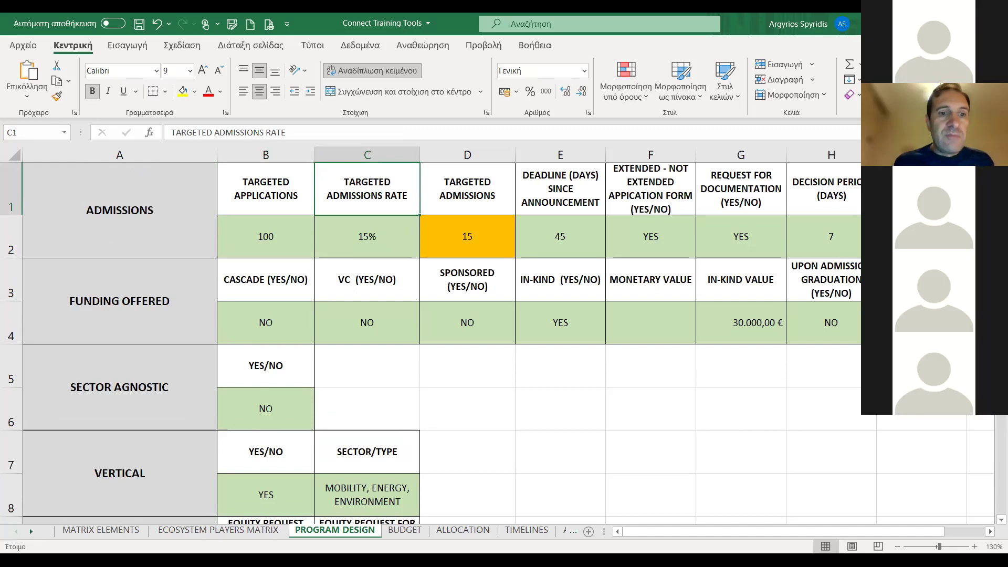
Revisit the Matrix Elements, Ecosystem Players Matrix and Program Design sheets, ending back on Matrix Elements
click(129, 533)
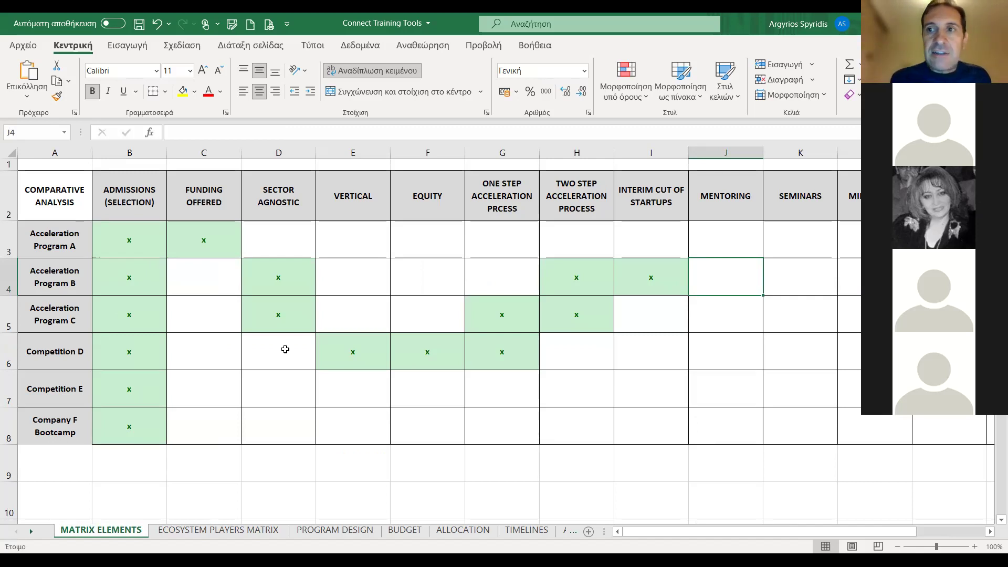
click(207, 531)
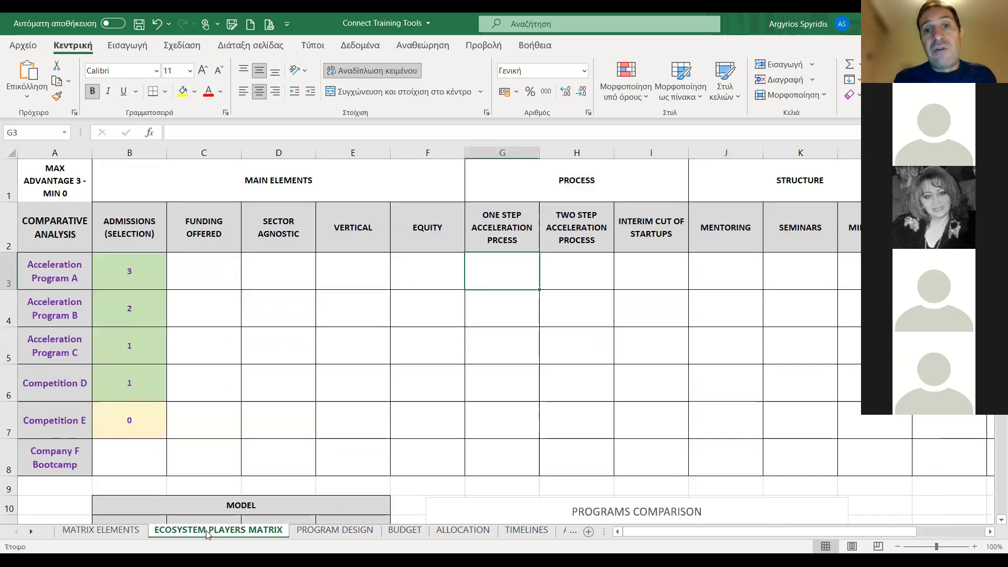
click(335, 531)
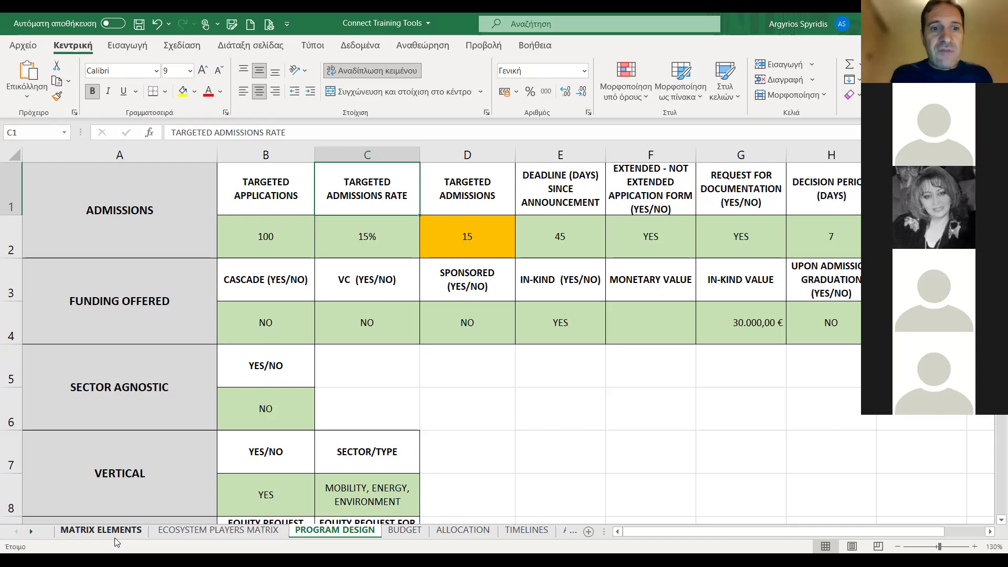
click(115, 533)
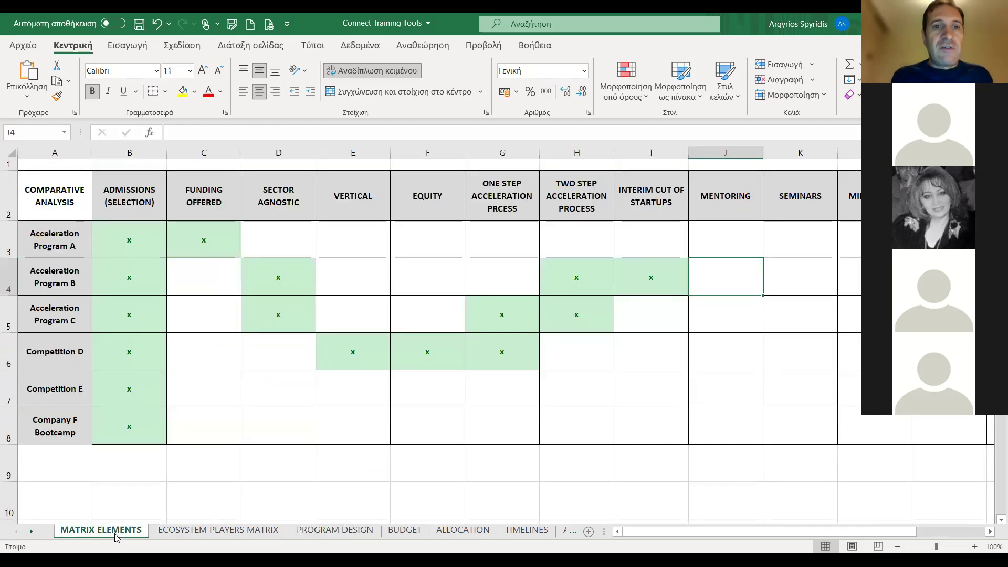